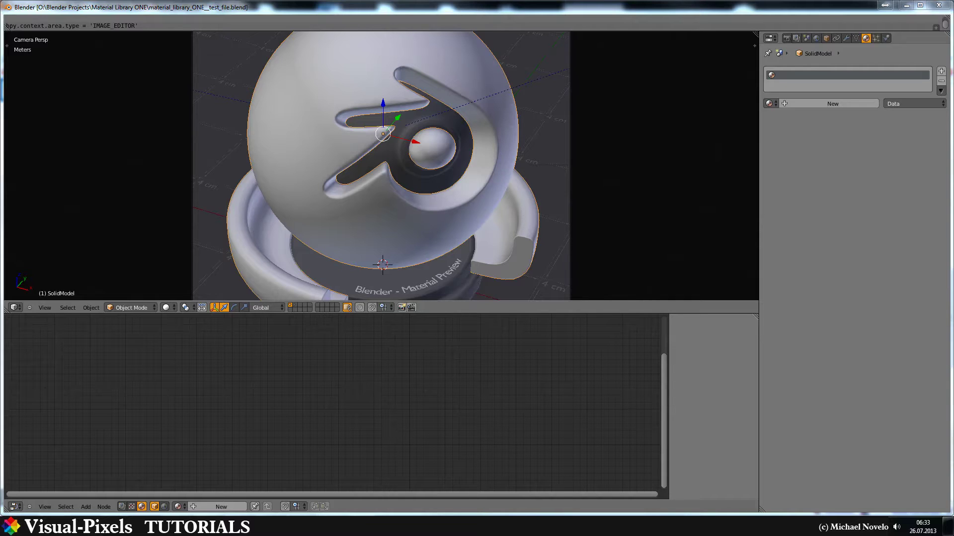
Create a new material for the SolidModel object and name it Steel_galvanized
click(833, 102)
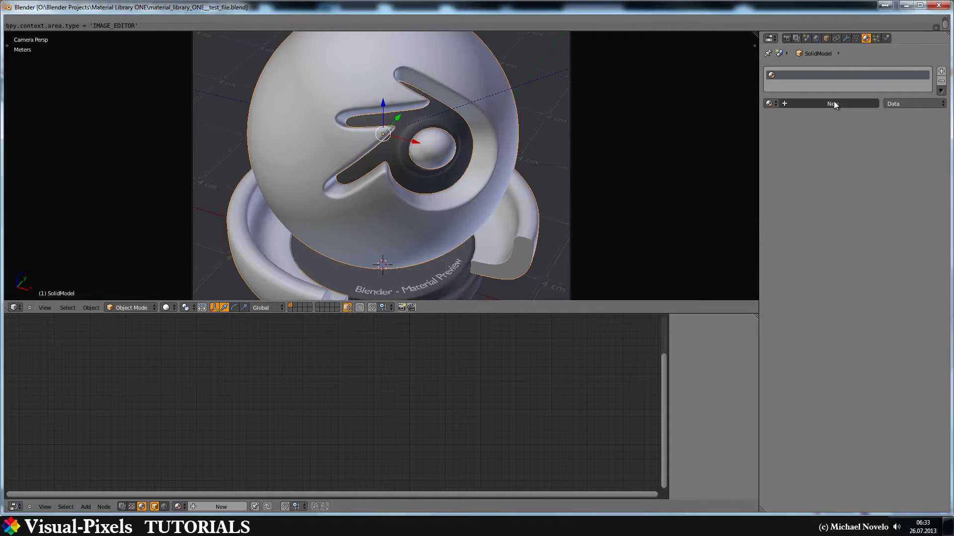
click(812, 104)
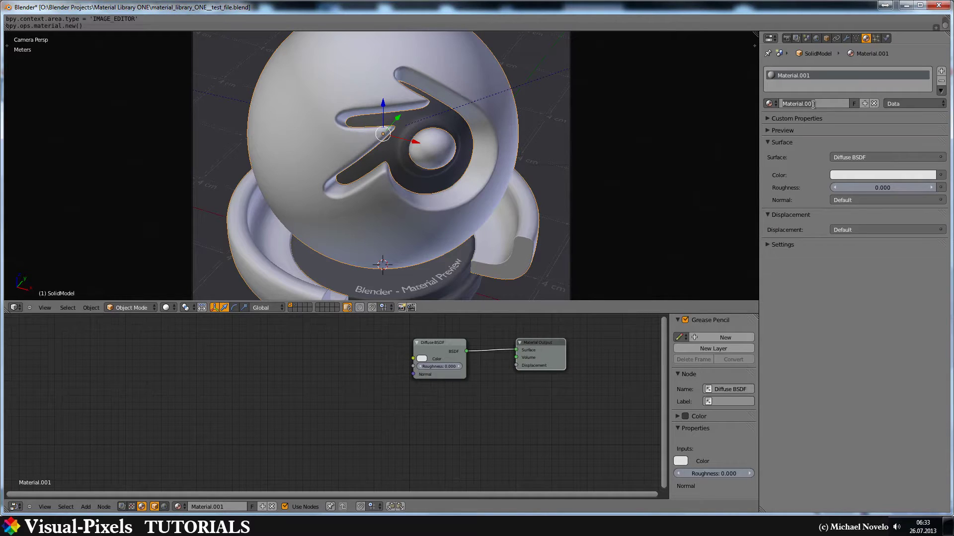
text(Steel_galvanized)
key(Return)
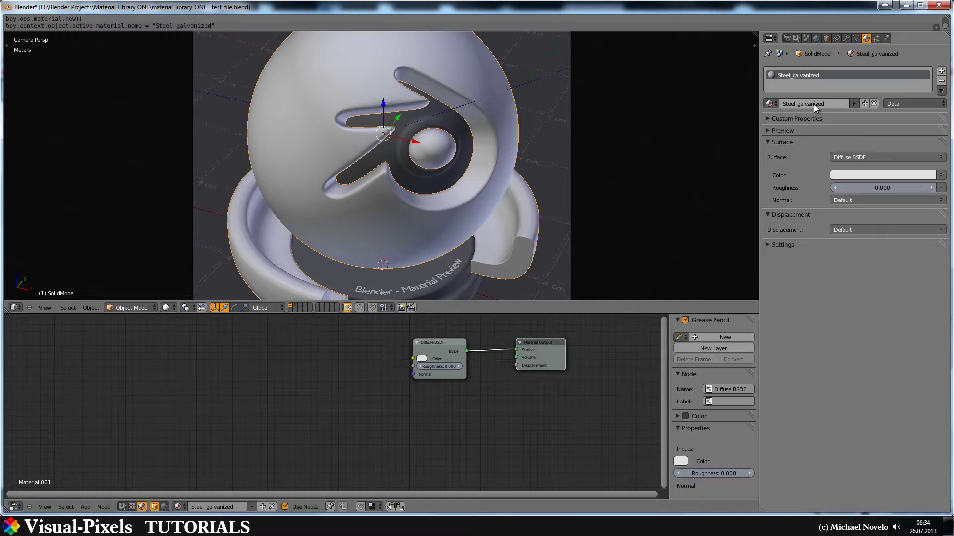
click(769, 104)
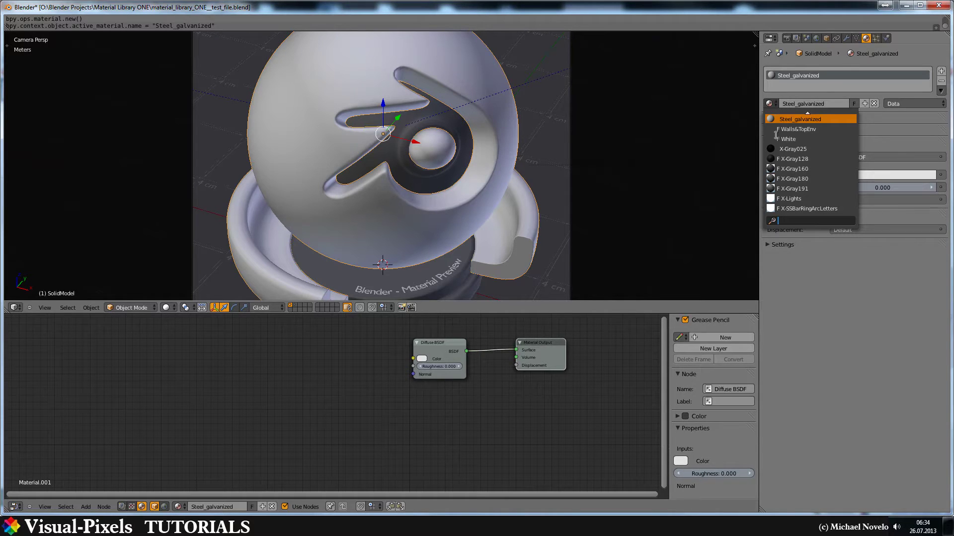
click(776, 103)
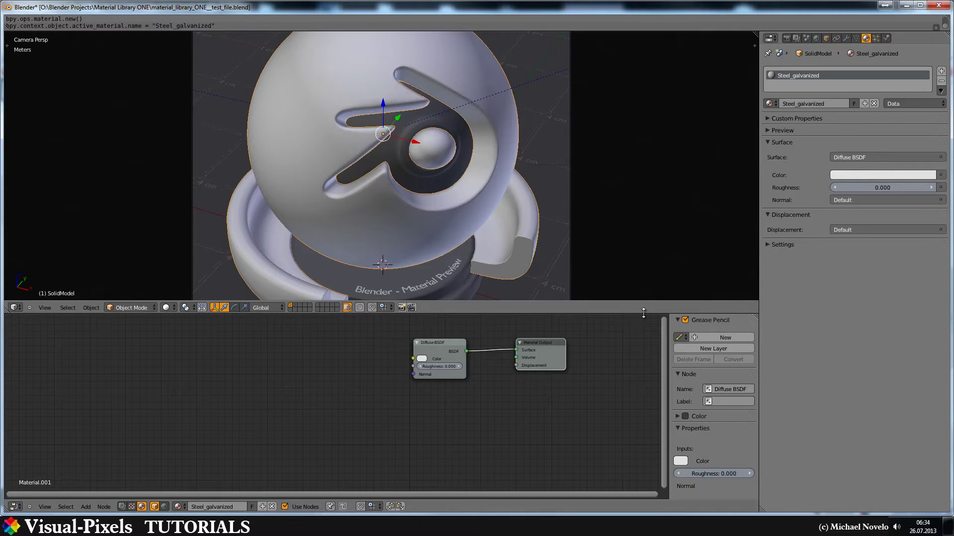
Enlarge the node editor by shrinking the 3D view, and restore the main menu header in place of the console log
drag(643, 311, 644, 156)
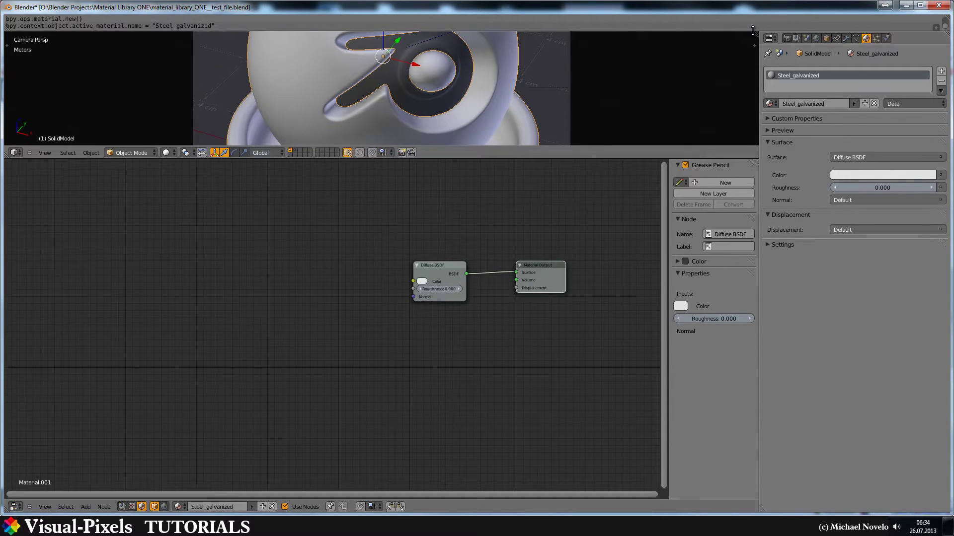
drag(751, 31, 750, 4)
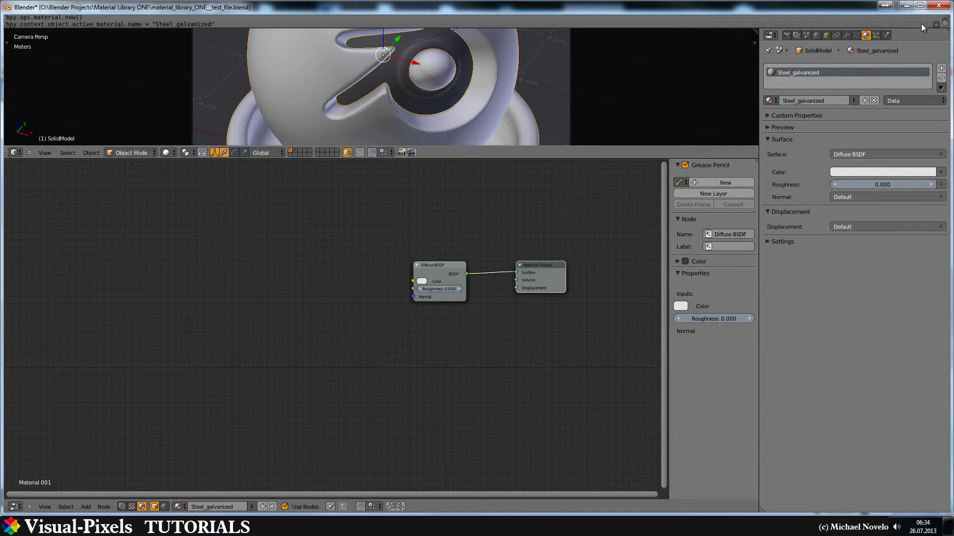
click(936, 24)
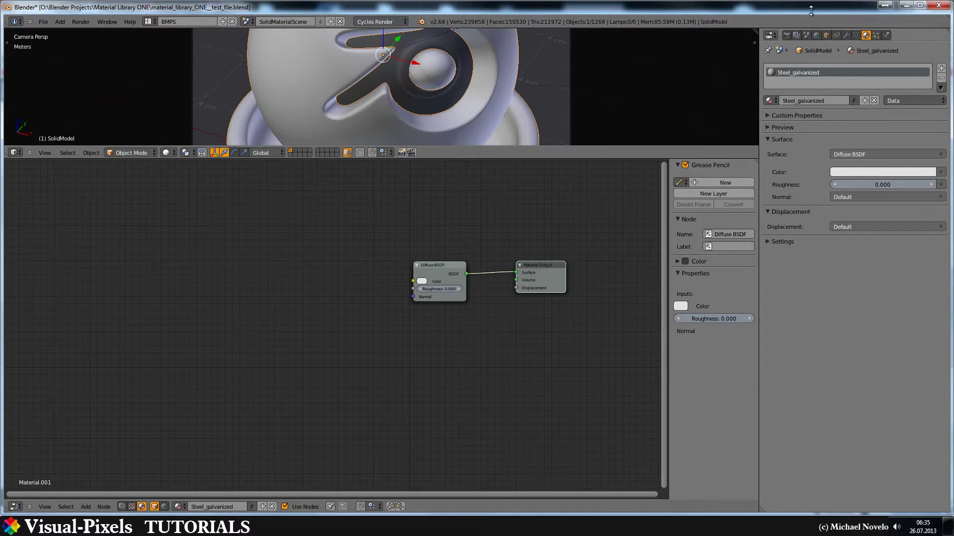
Split the 3D view into two side-by-side viewports and set the narrower one to Rendered shading
drag(755, 29, 257, 44)
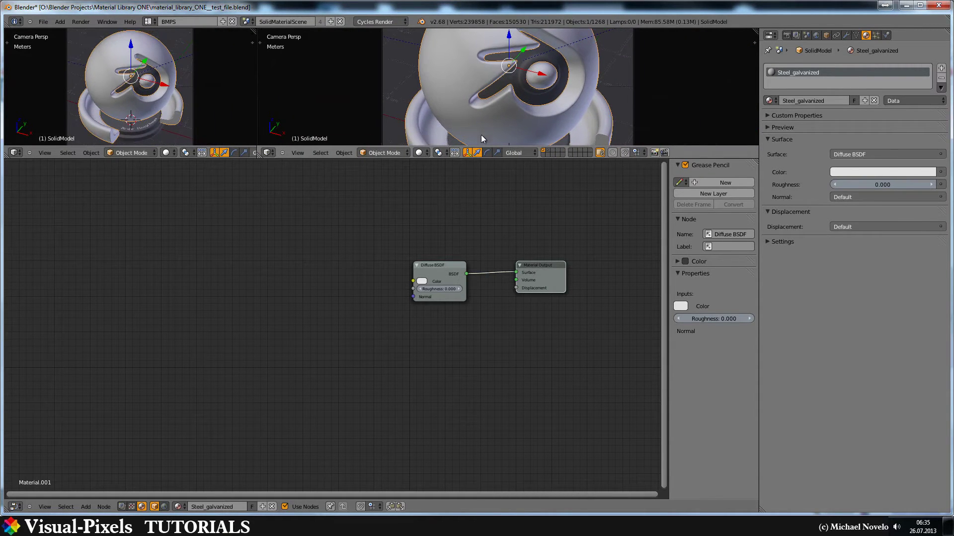
click(155, 155)
click(169, 153)
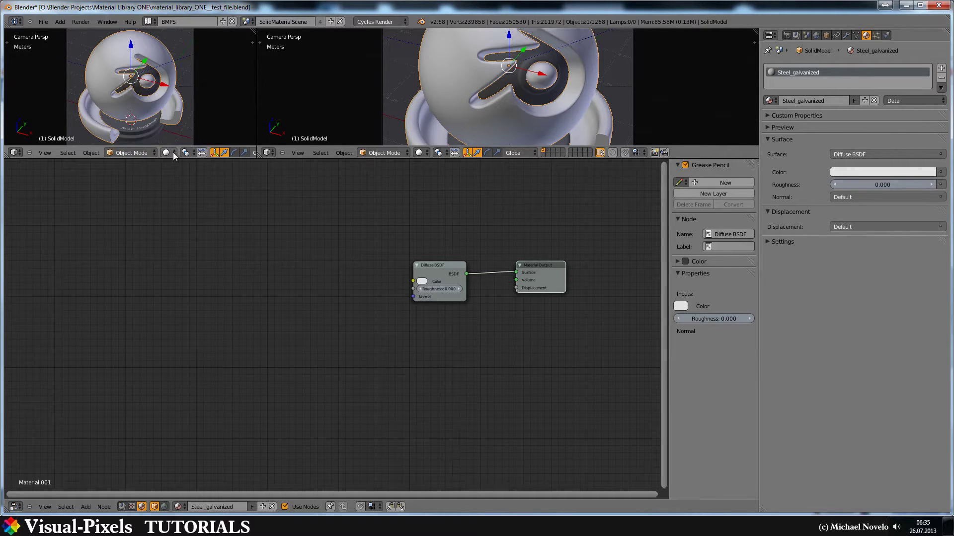
click(169, 152)
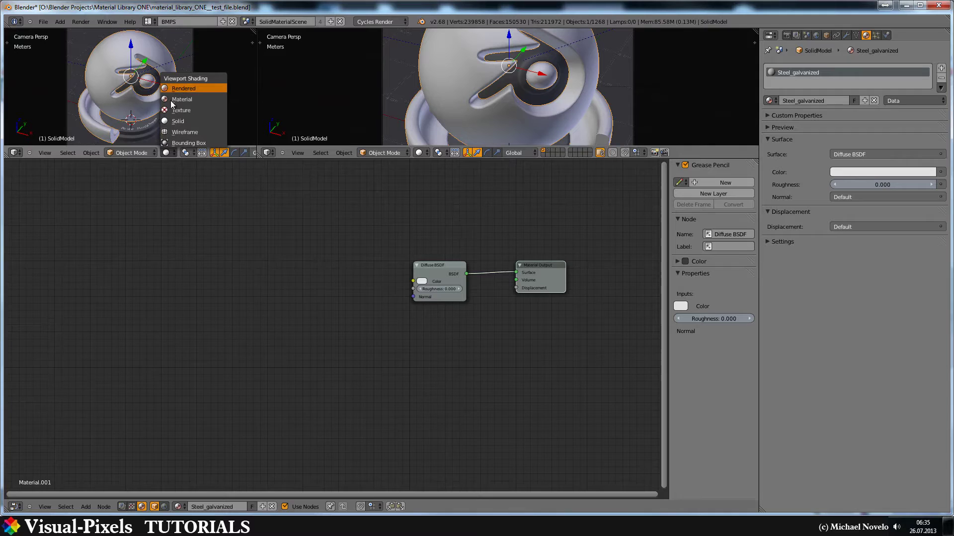
click(166, 88)
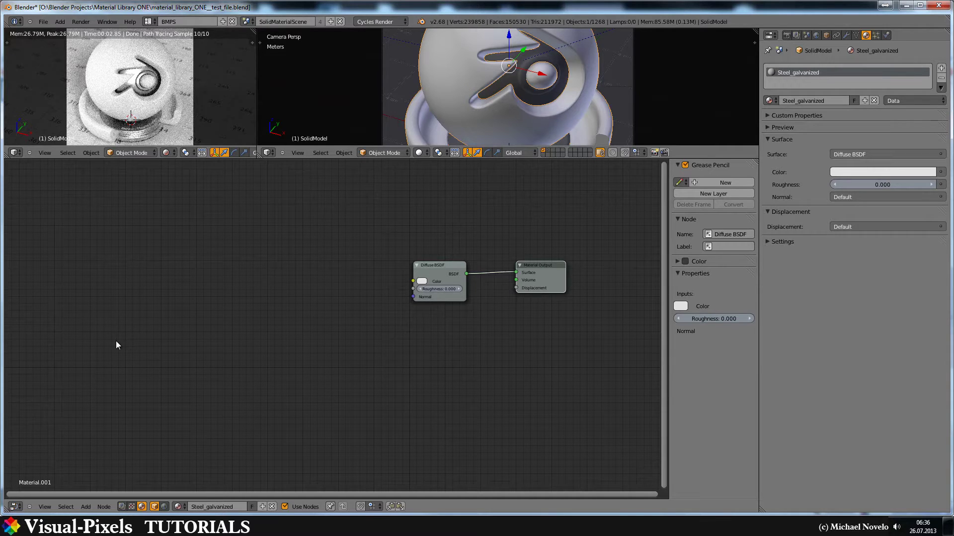
Add a Voronoi Texture node and connect its Color output to the Diffuse BSDF's Color input
key(shift+a)
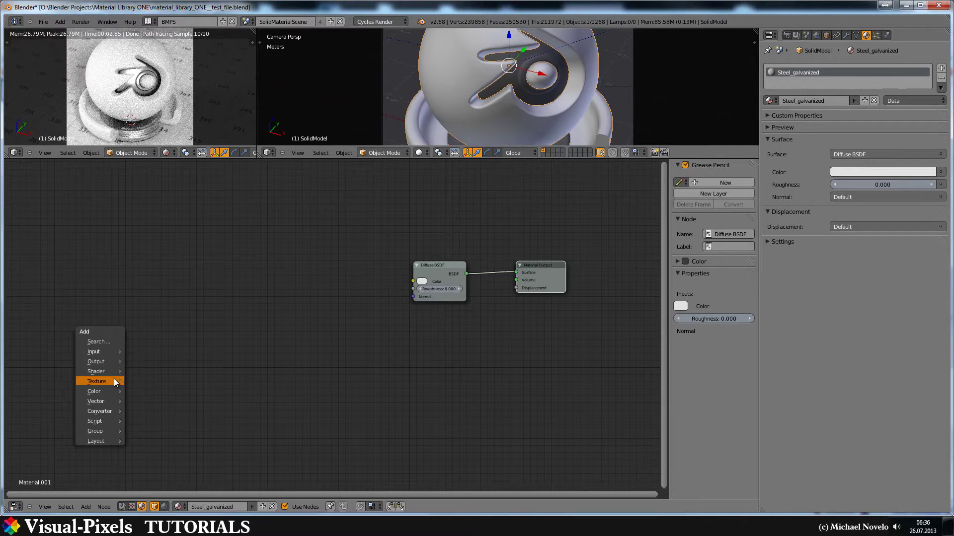
mouse_move(115, 381)
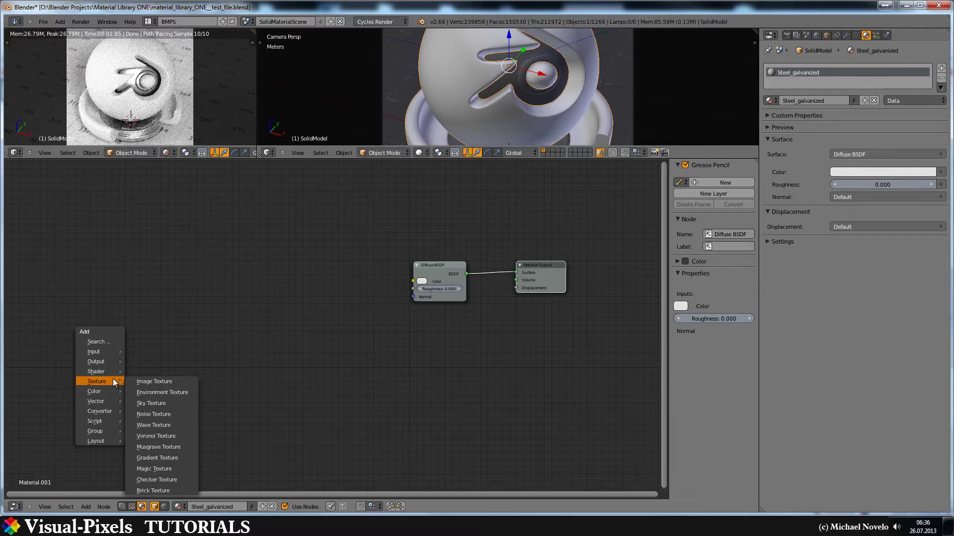
click(175, 435)
click(88, 264)
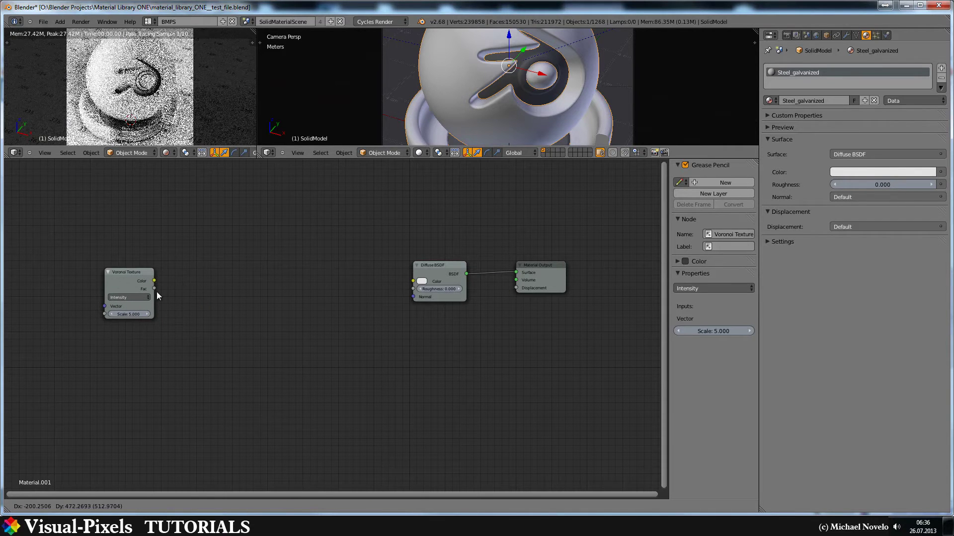
drag(154, 281, 273, 285)
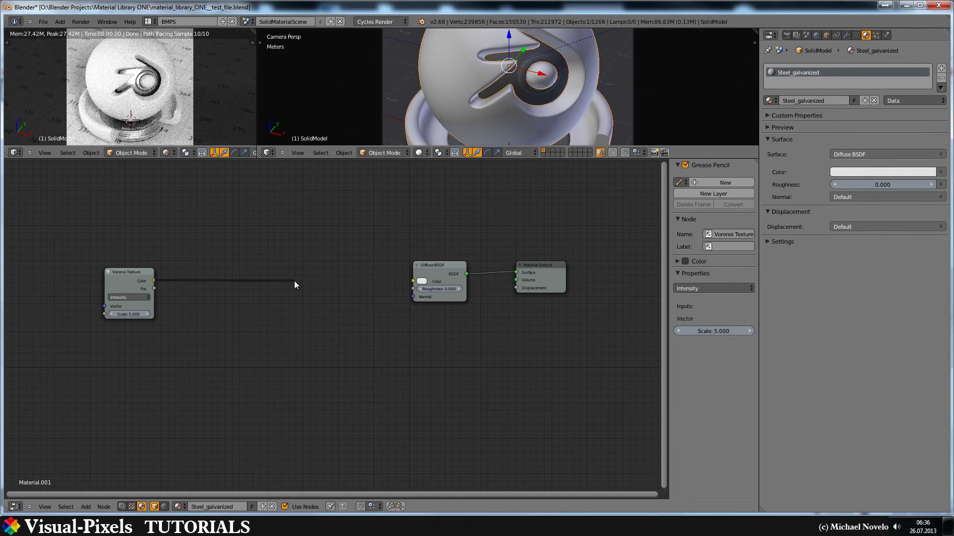
drag(406, 284, 413, 281)
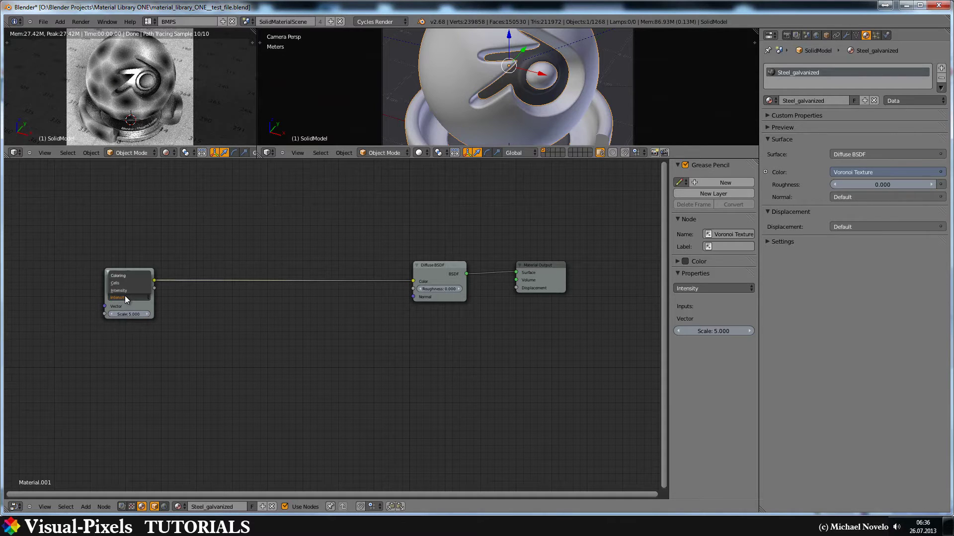
Set the Voronoi Texture's coloring to Cells and its scale to 7
click(125, 283)
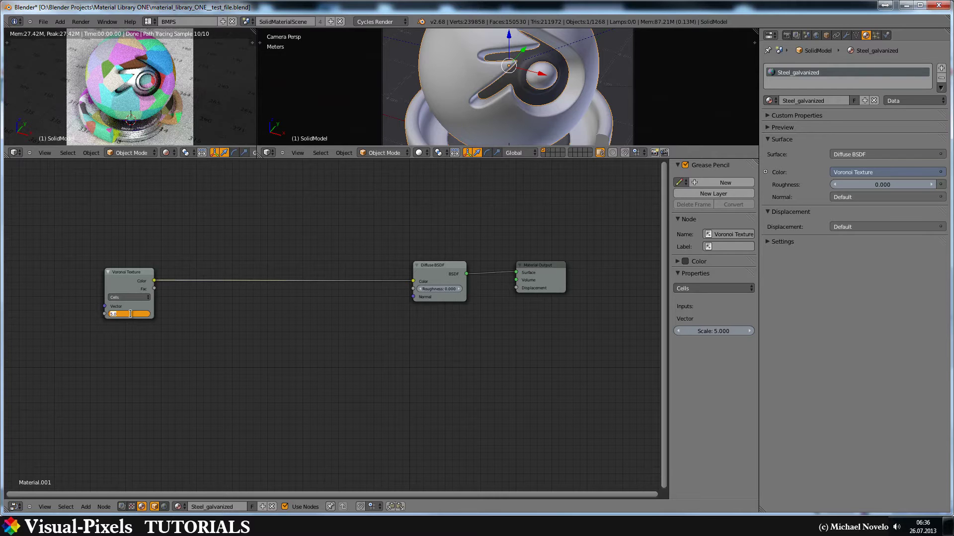
text(7)
key(Return)
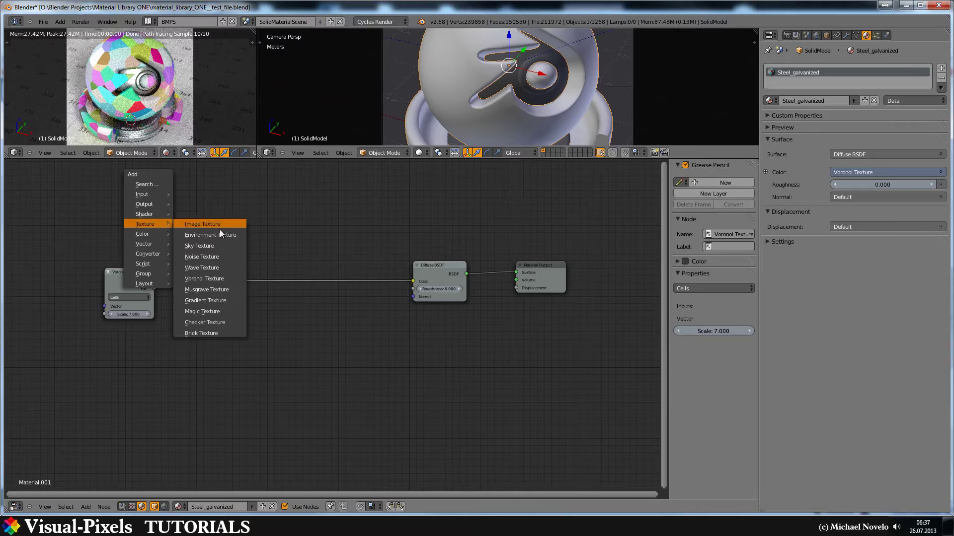
Add a Noise Texture node above the Voronoi node, and insert a MixRGB node on the link between Voronoi and Diffuse BSDF
click(228, 255)
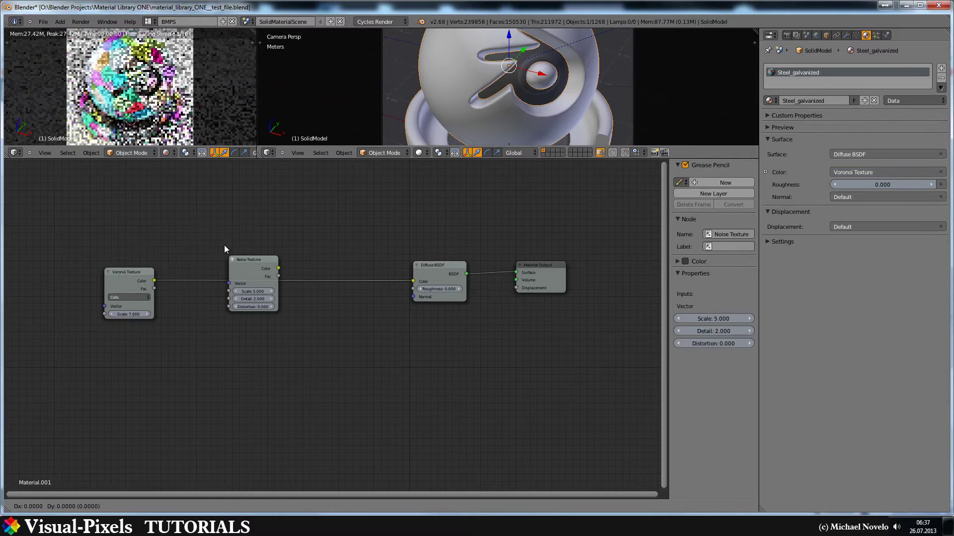
click(112, 193)
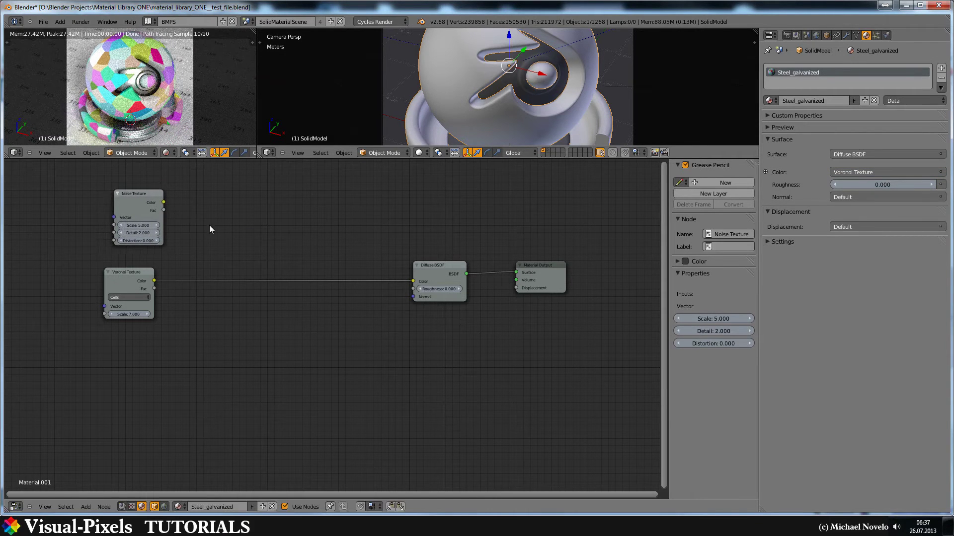
key(shift+a)
mouse_move(230, 228)
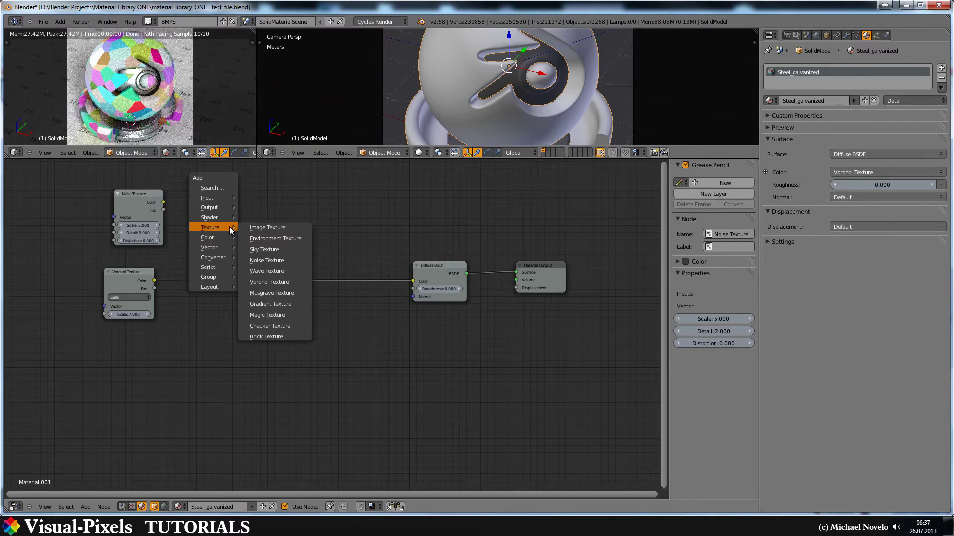
click(271, 237)
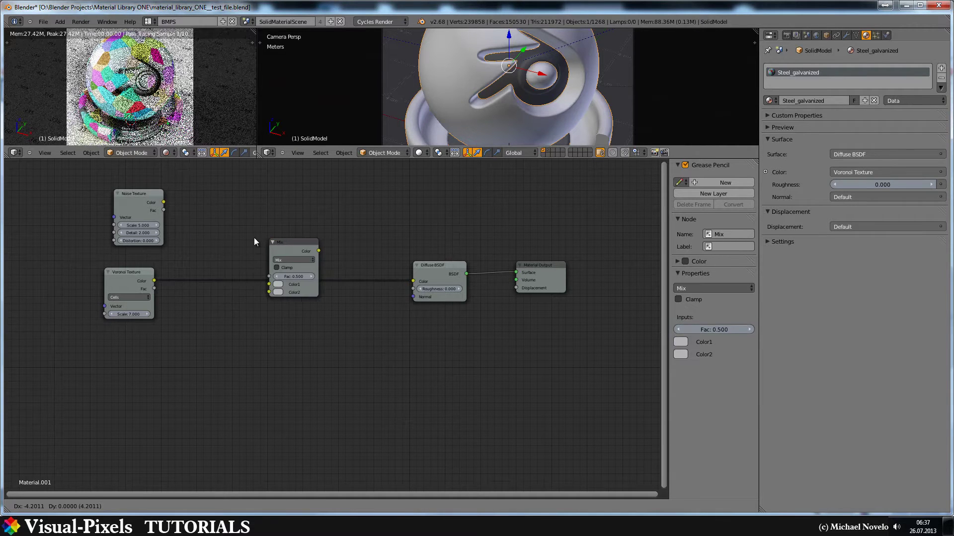
click(251, 241)
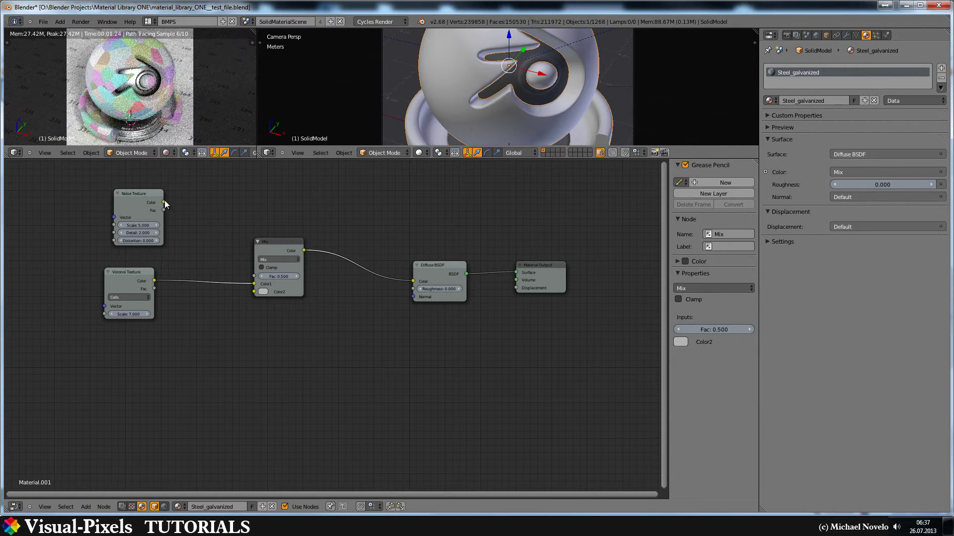
Connect the Noise Texture's Color to the mix node's Color1, with Voronoi feeding Color2, and set the blend mode to Overlay
drag(163, 202, 253, 285)
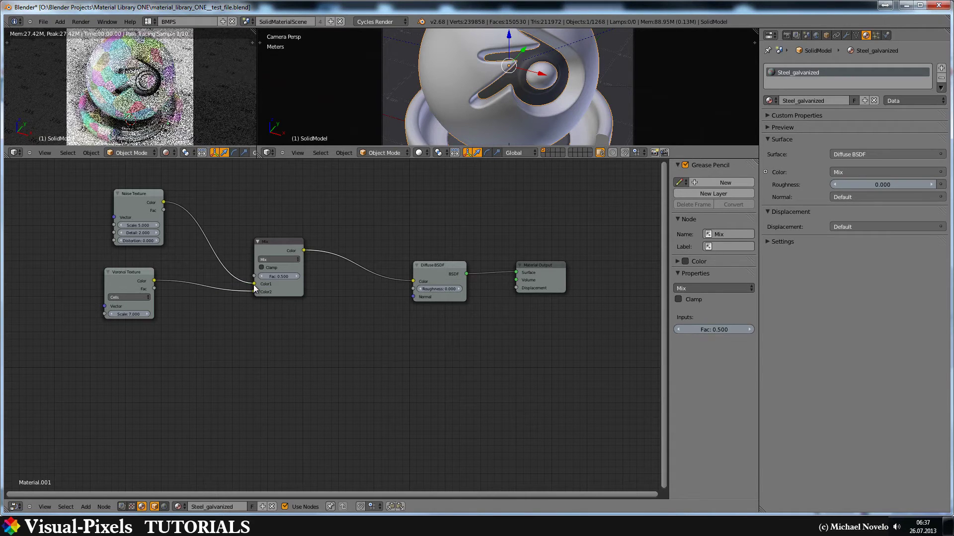
click(272, 260)
click(270, 182)
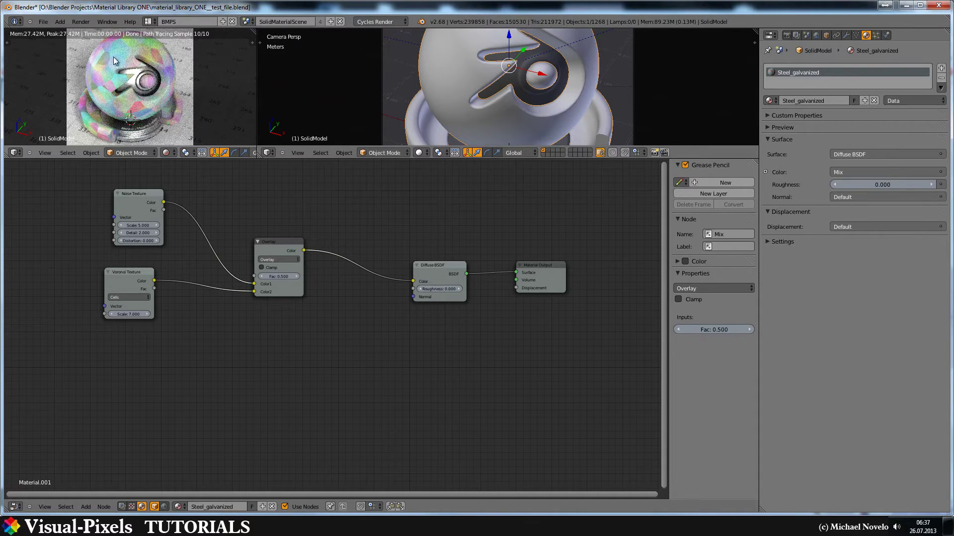
Set the Noise Texture's scale to 10 and its detail to 10
click(144, 225)
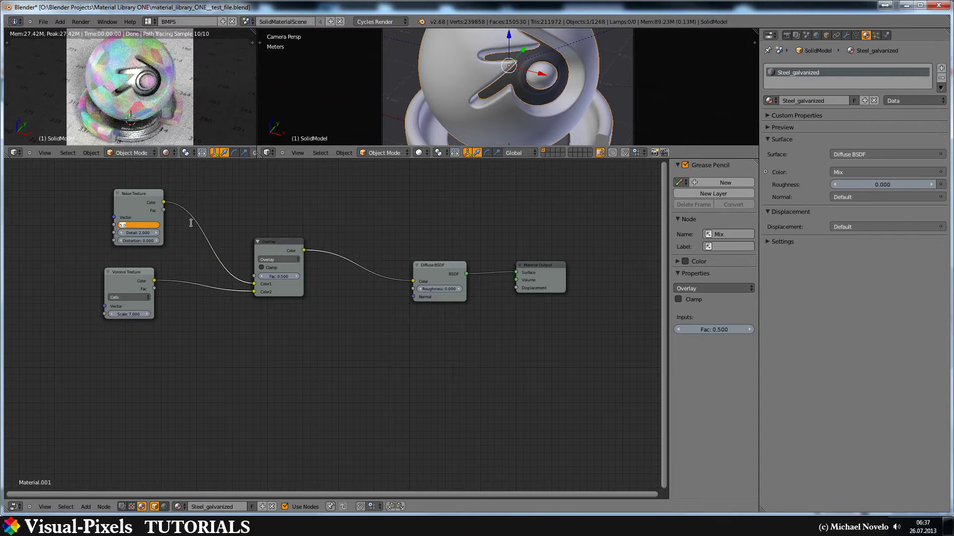
key(BackSpace)
key(BackSpace)
key(BackSpace)
text(10)
key(Return)
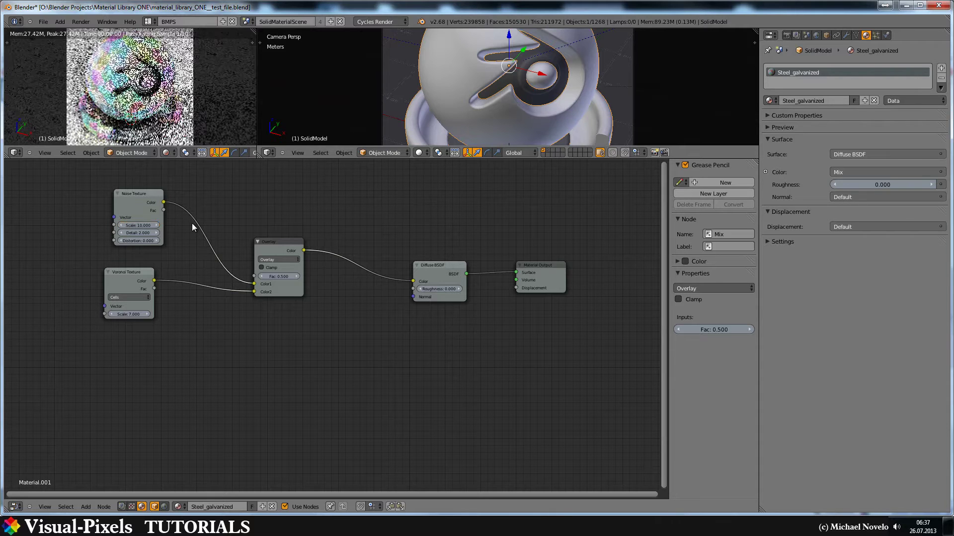
click(135, 233)
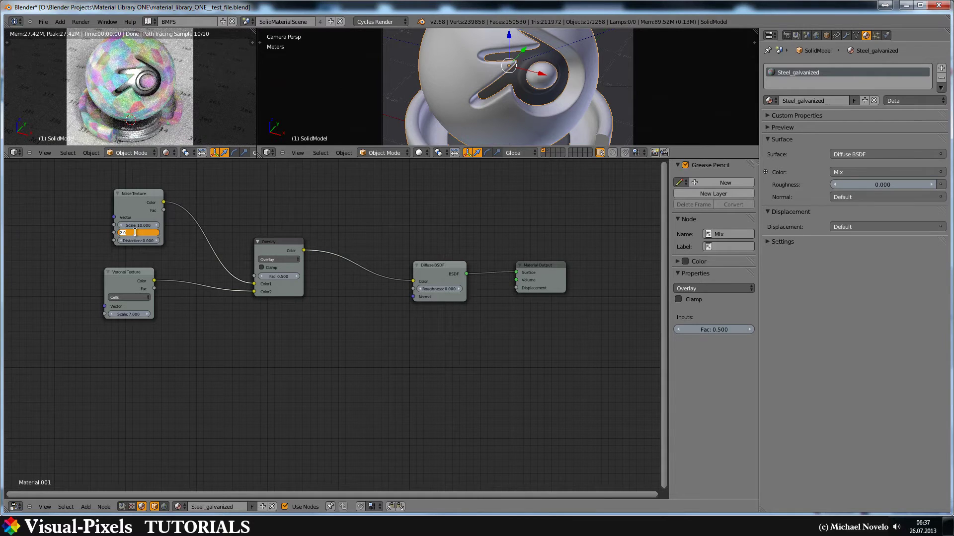
key(BackSpace)
key(BackSpace)
key(BackSpace)
text(10)
key(Return)
Move the Overlay node closer to the textures and insert an RGB to BW node between it and the Diffuse BSDF
drag(276, 241, 217, 209)
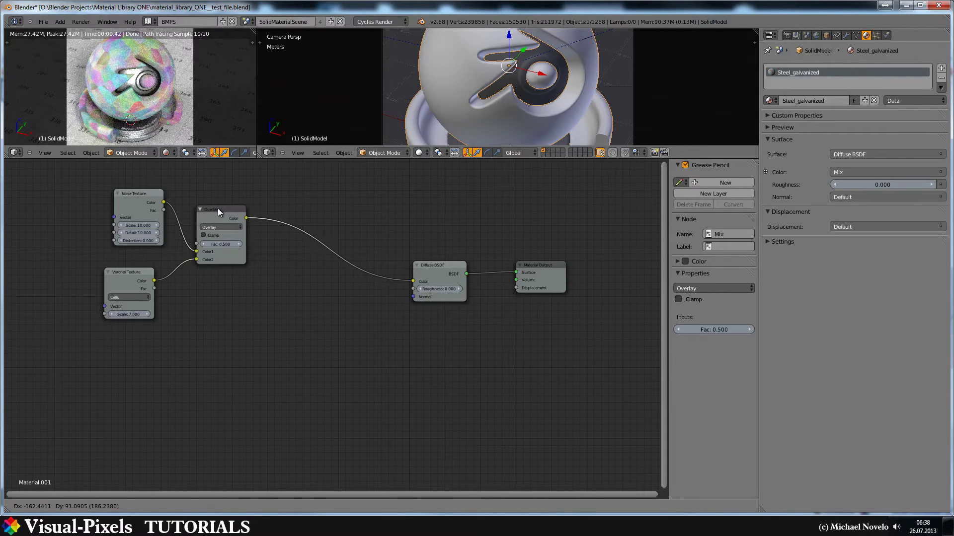
key(shift+a)
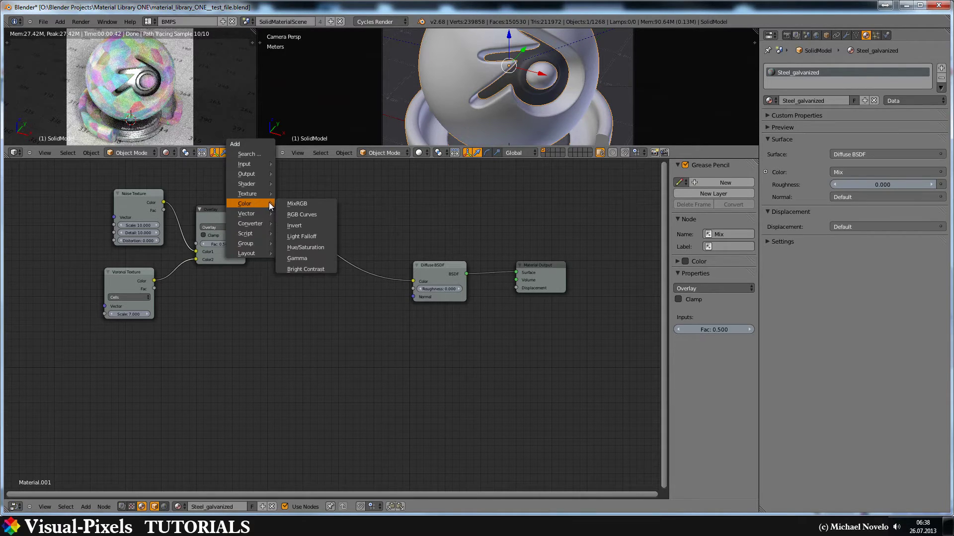
mouse_move(268, 224)
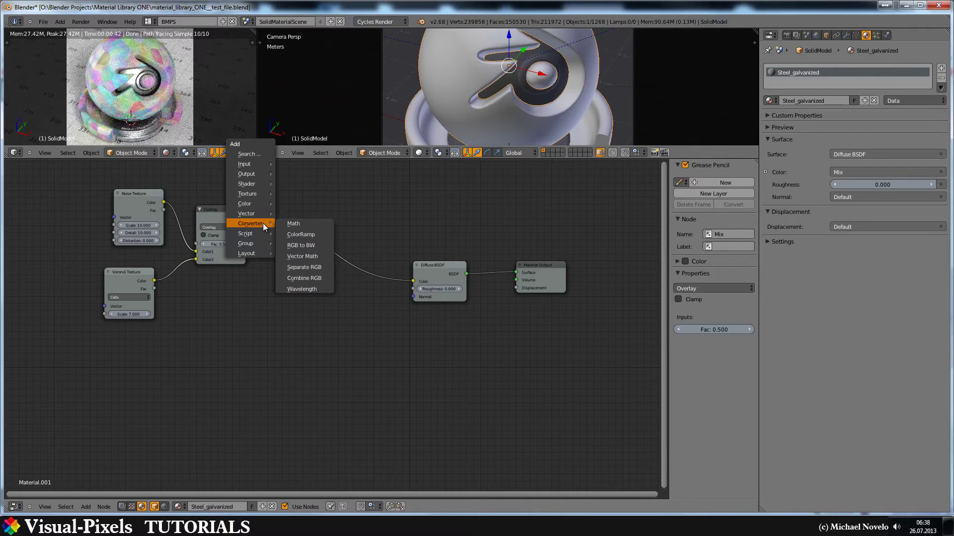
click(300, 245)
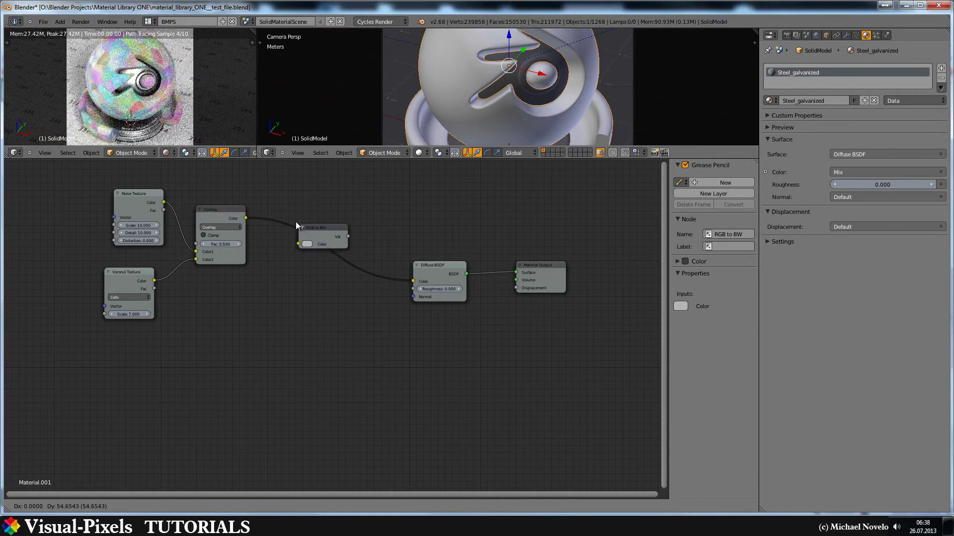
click(296, 224)
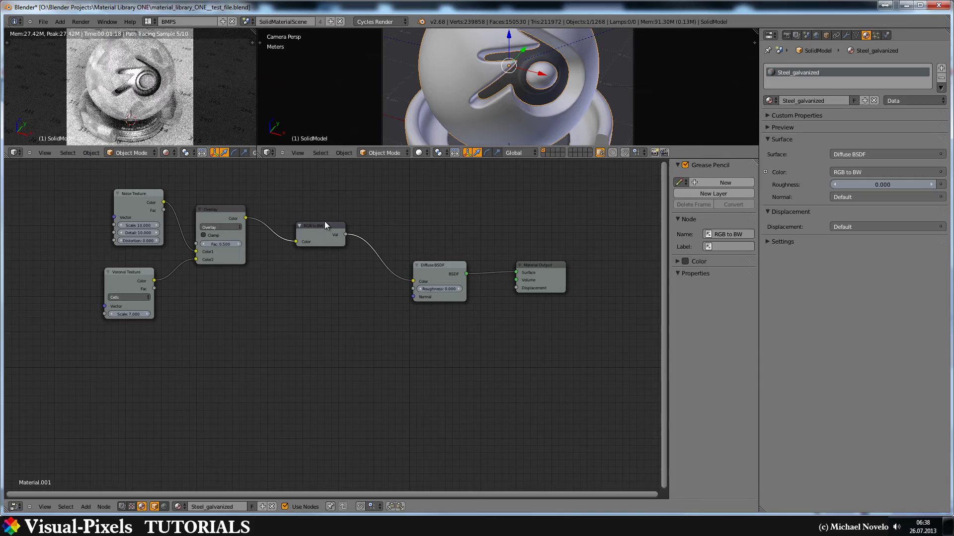
drag(324, 226, 298, 224)
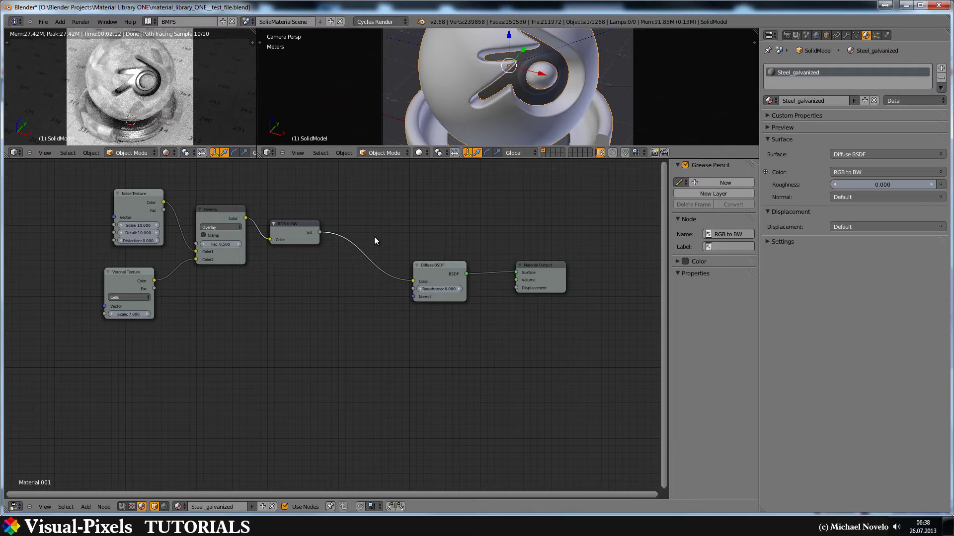
Move the Material Output node farther from the Diffuse BSDF and insert a Mix Shader node on the link between them
click(448, 268)
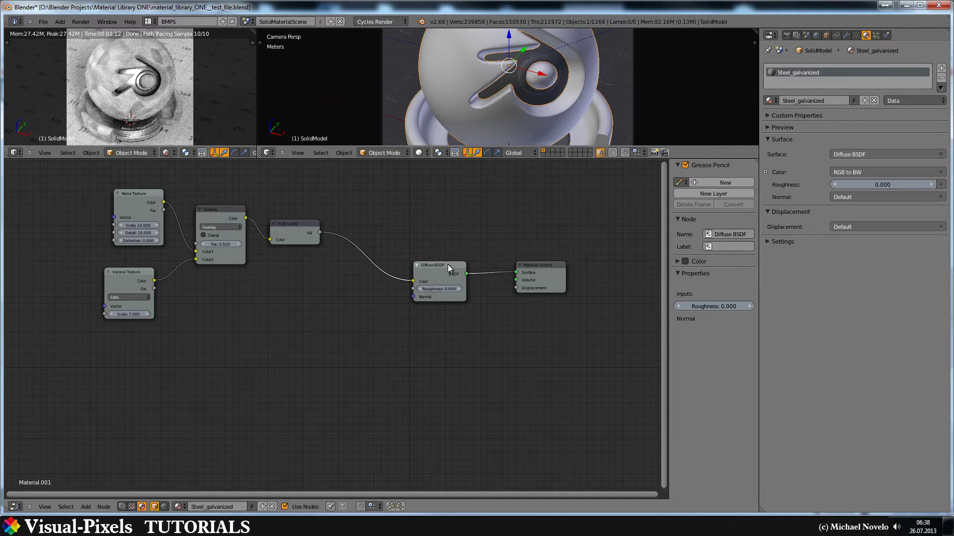
click(546, 270)
key(g)
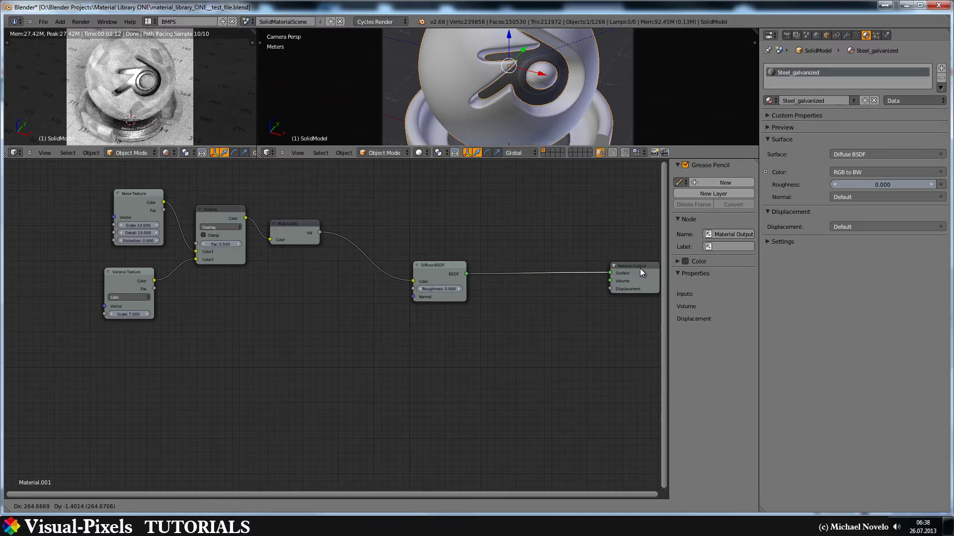
click(640, 269)
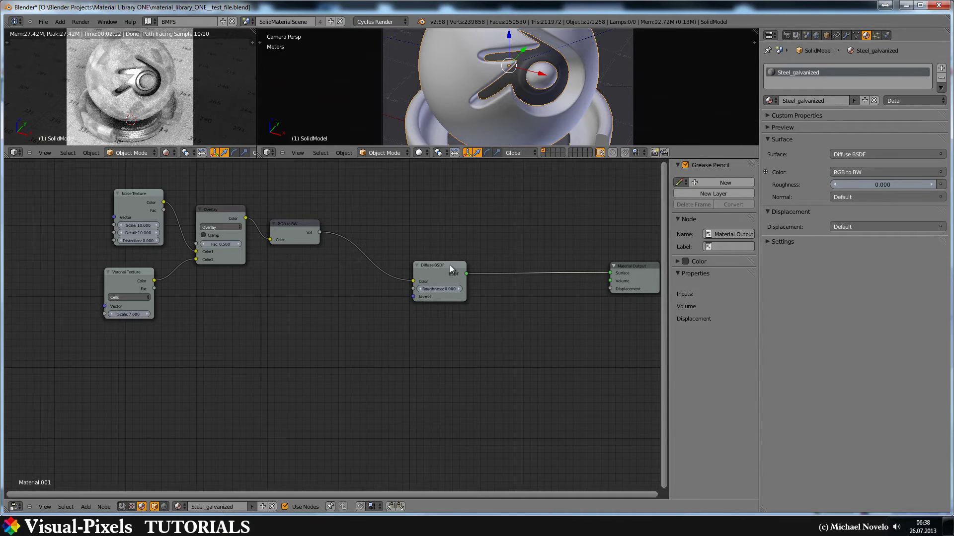
key(shift+a)
mouse_move(446, 229)
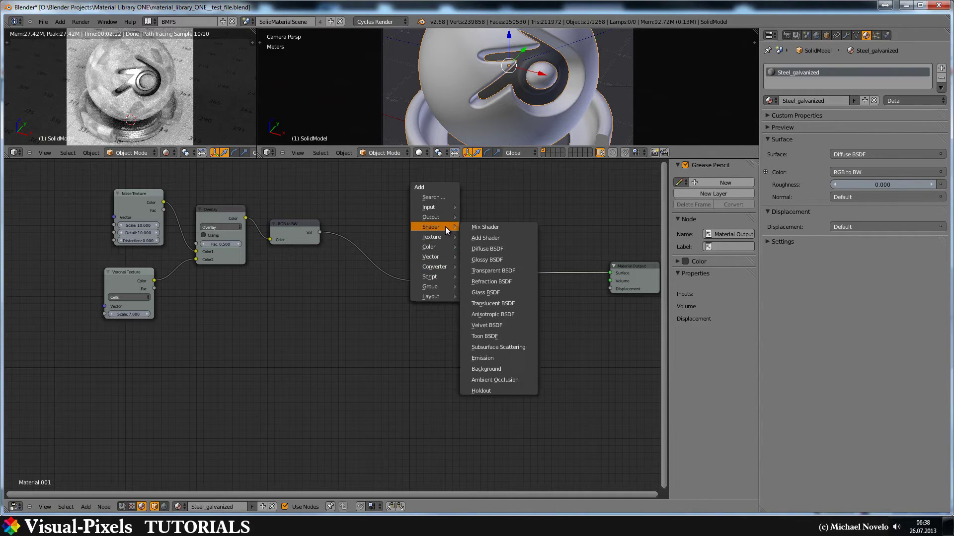
click(487, 228)
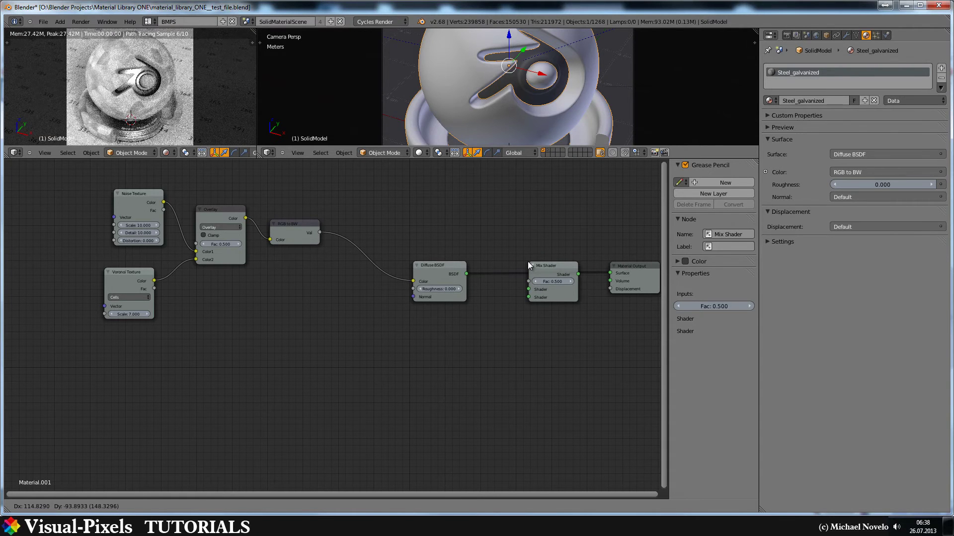
click(527, 261)
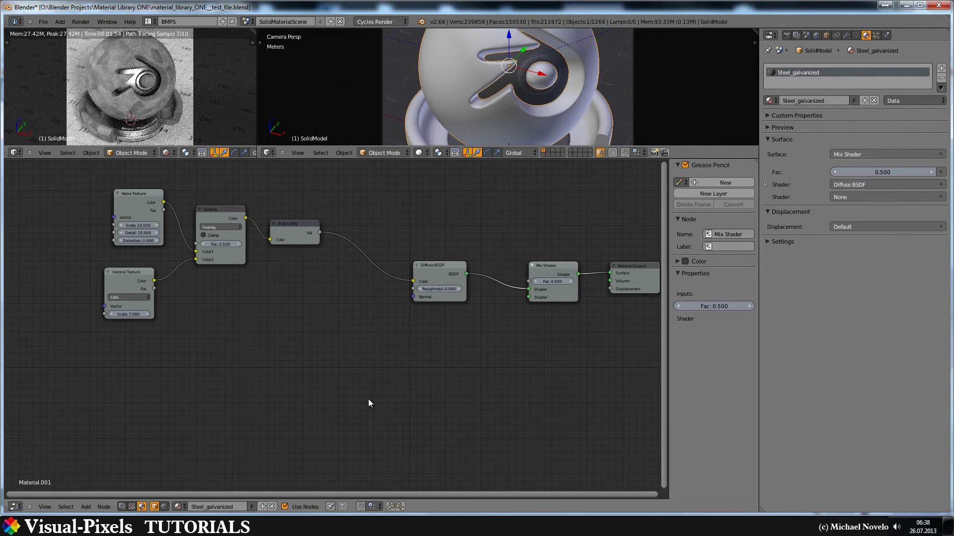
Add a Glossy BSDF node below the Diffuse BSDF and connect it to the Mix Shader's second Shader input
key(shift+a)
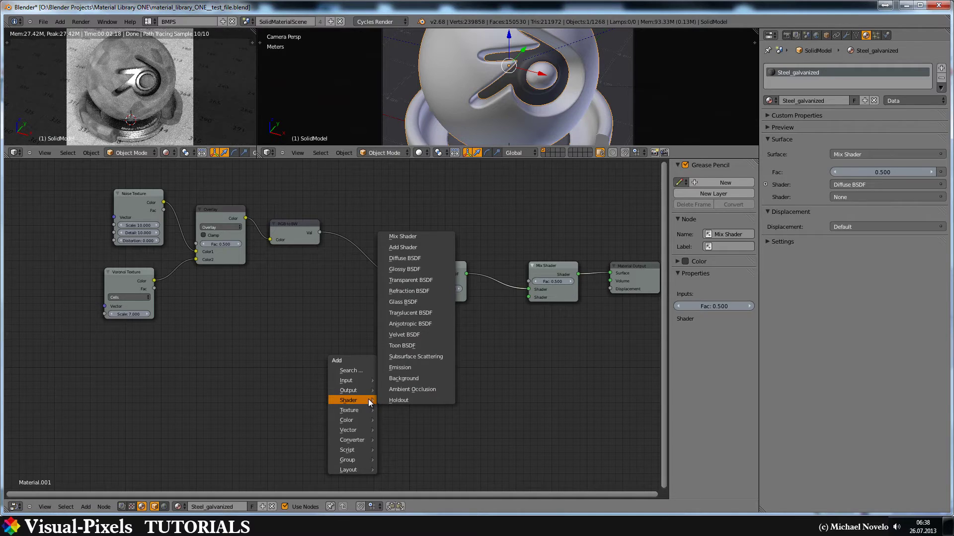
click(416, 269)
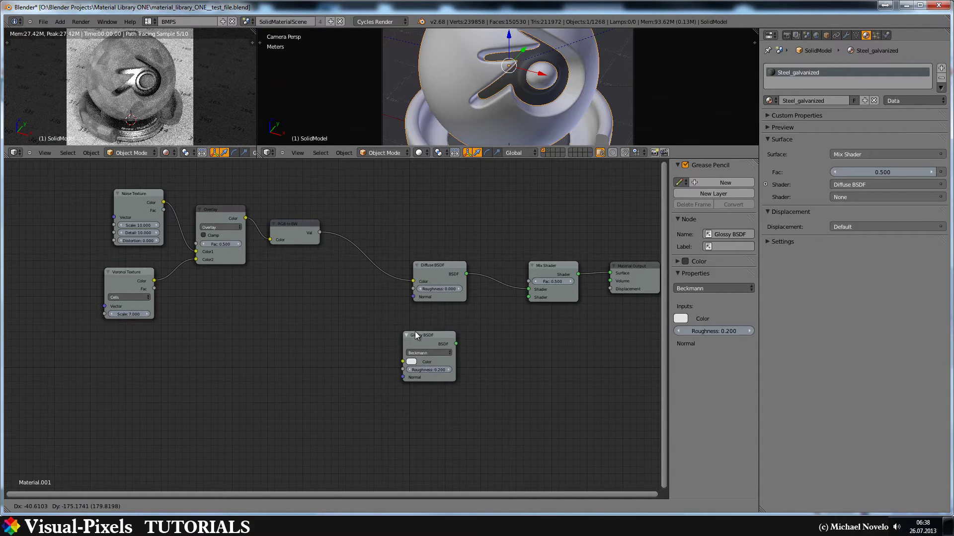
click(457, 343)
drag(456, 345, 529, 297)
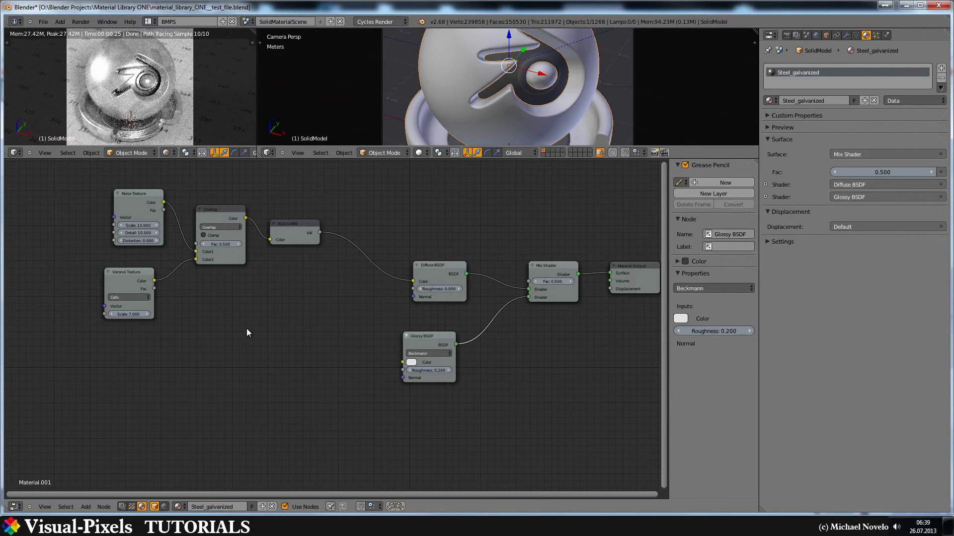
key(shift+a)
mouse_move(247, 329)
key(Escape)
Add an RGB node below the texture nodes, darken it to a near-black grey, and connect it to the Glossy BSDF's Color
key(shift+a)
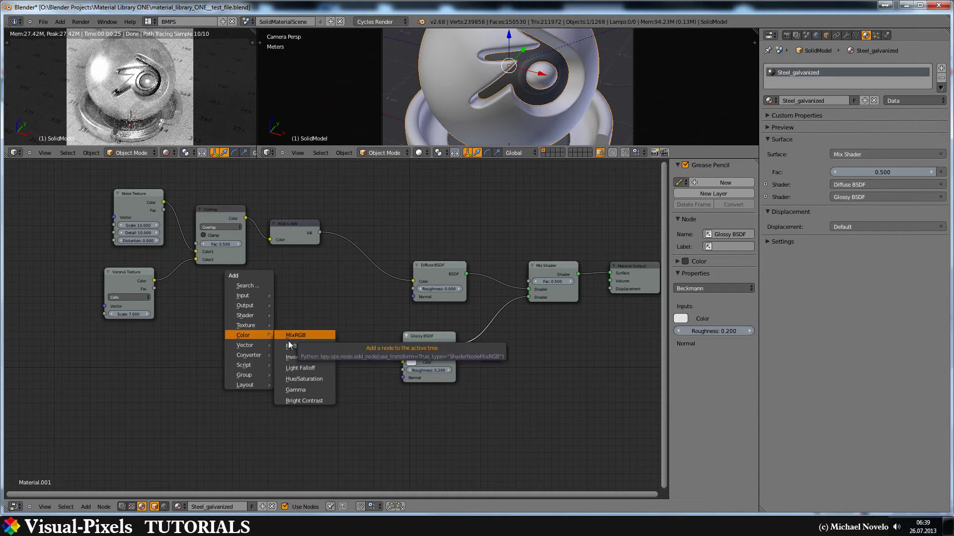
mouse_move(249, 295)
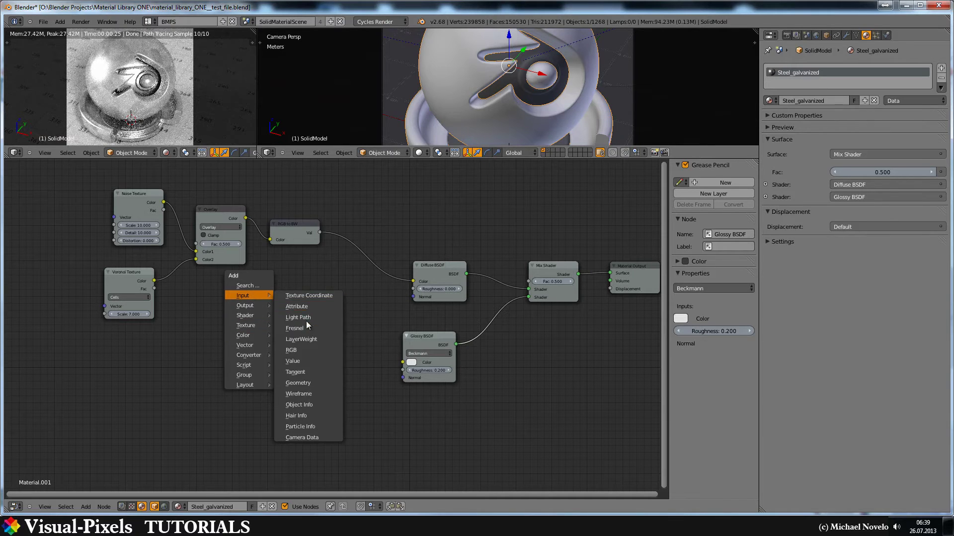
click(304, 348)
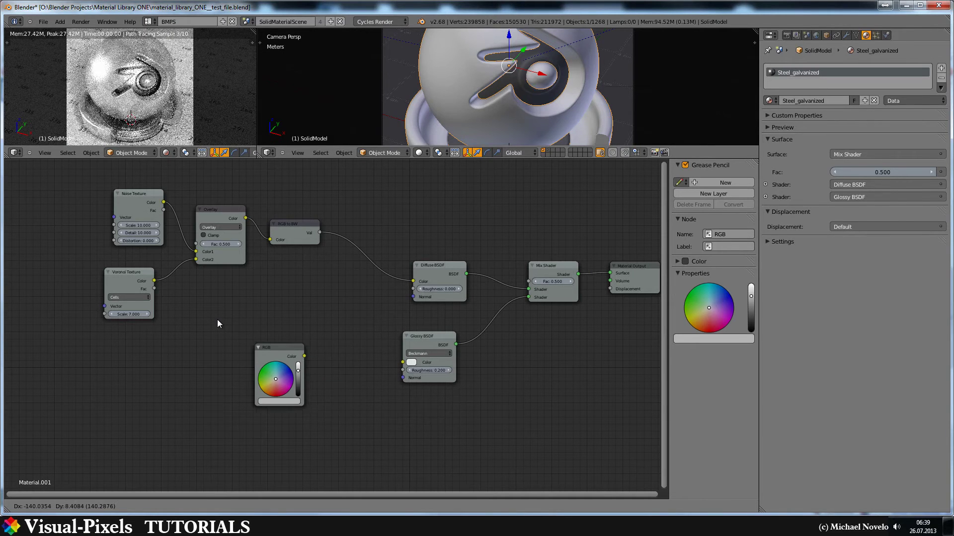
click(249, 343)
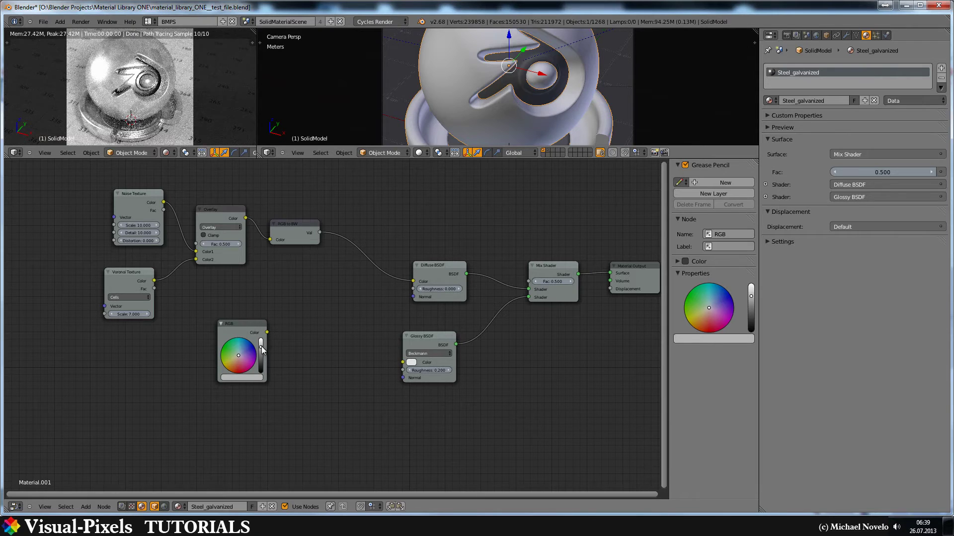
drag(262, 351, 261, 380)
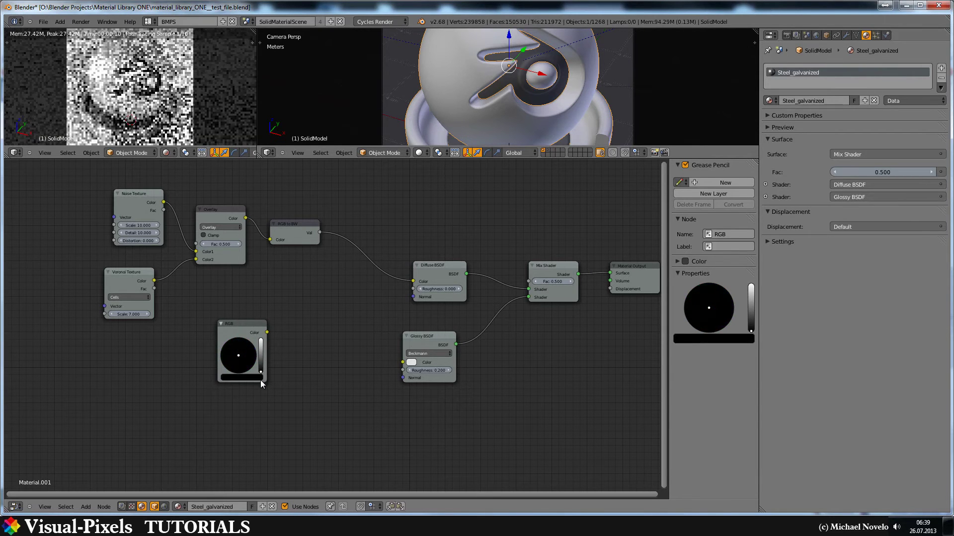
drag(267, 332, 406, 362)
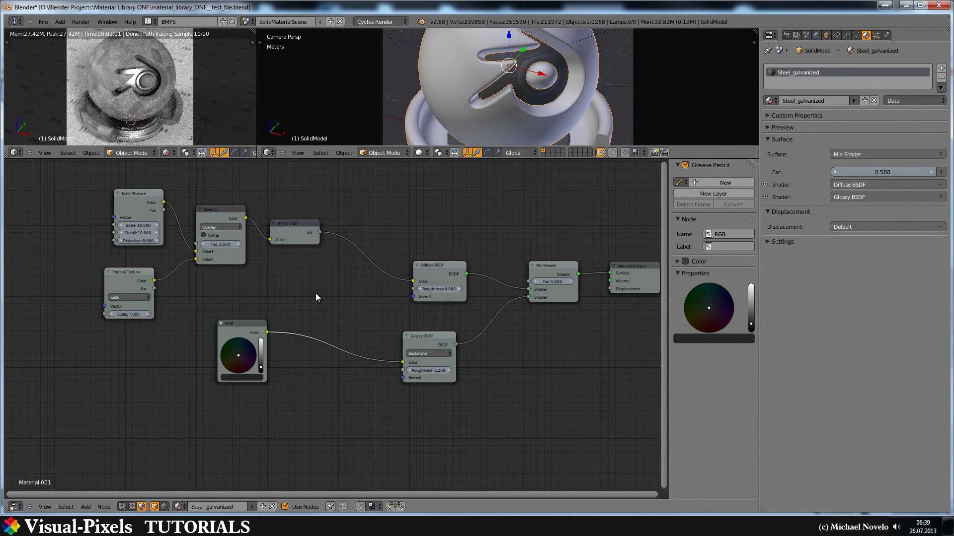
Insert a Bright/Contrast node on the link between the RGB node and the Glossy BSDF
key(shift+a)
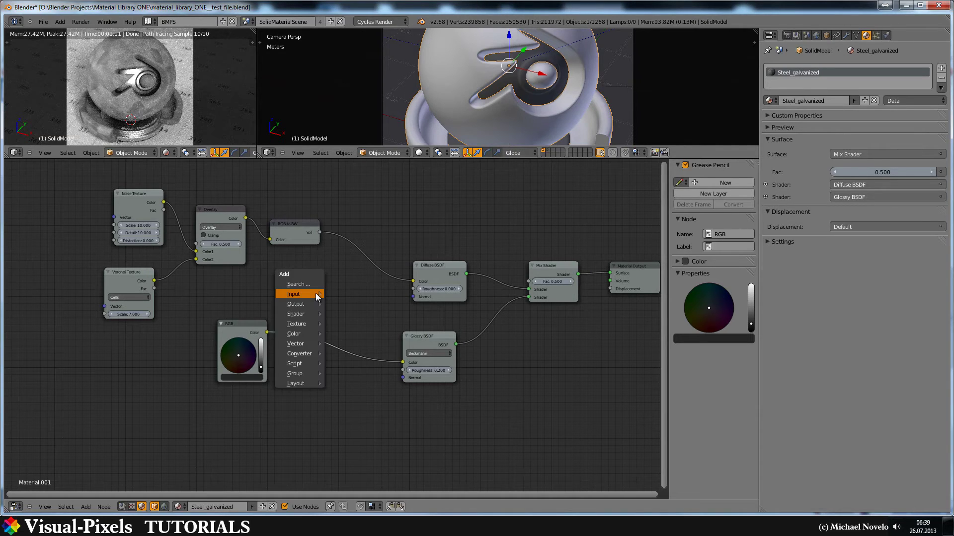
mouse_move(317, 295)
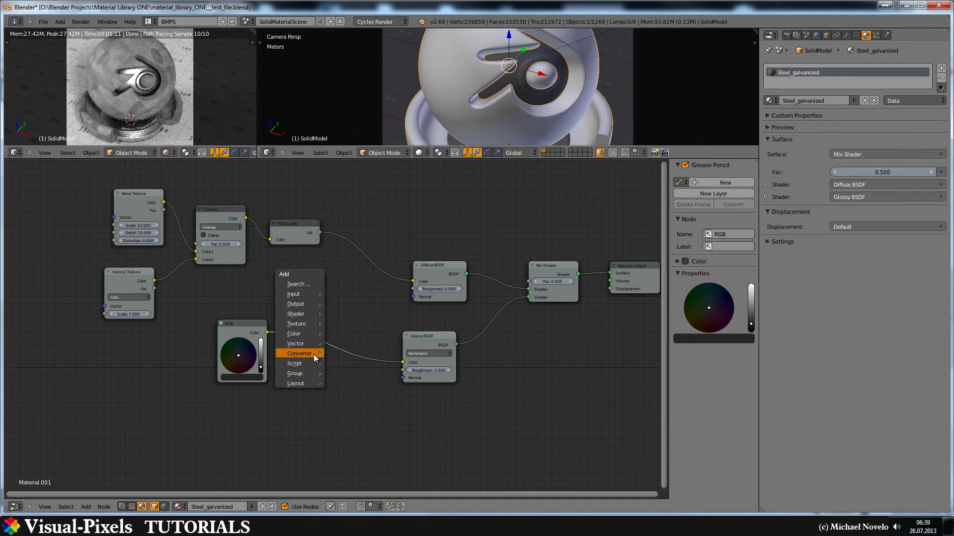
mouse_move(314, 339)
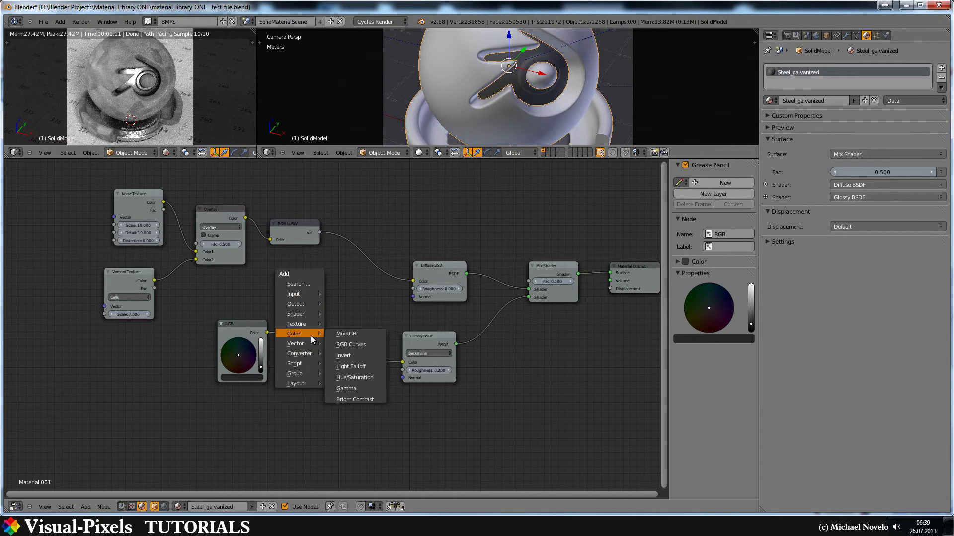
click(369, 400)
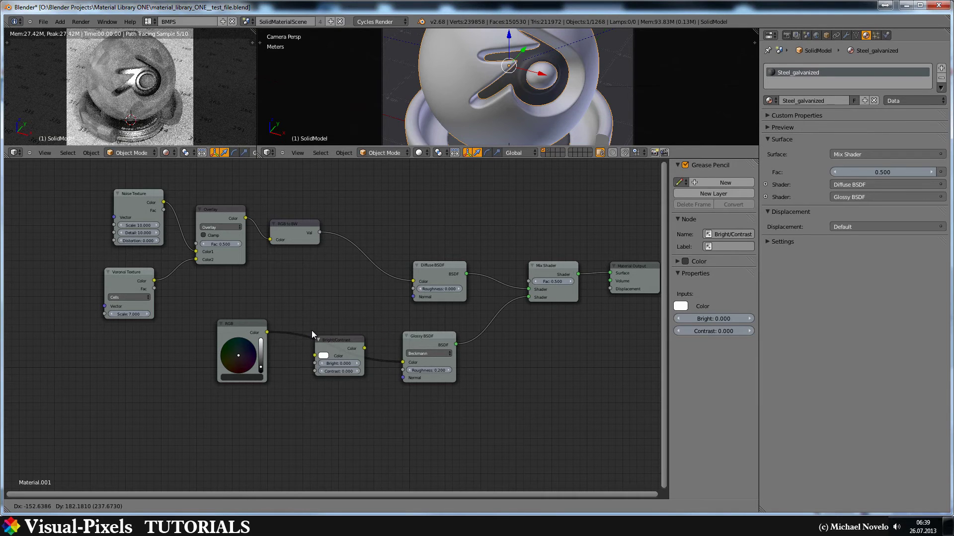
click(313, 346)
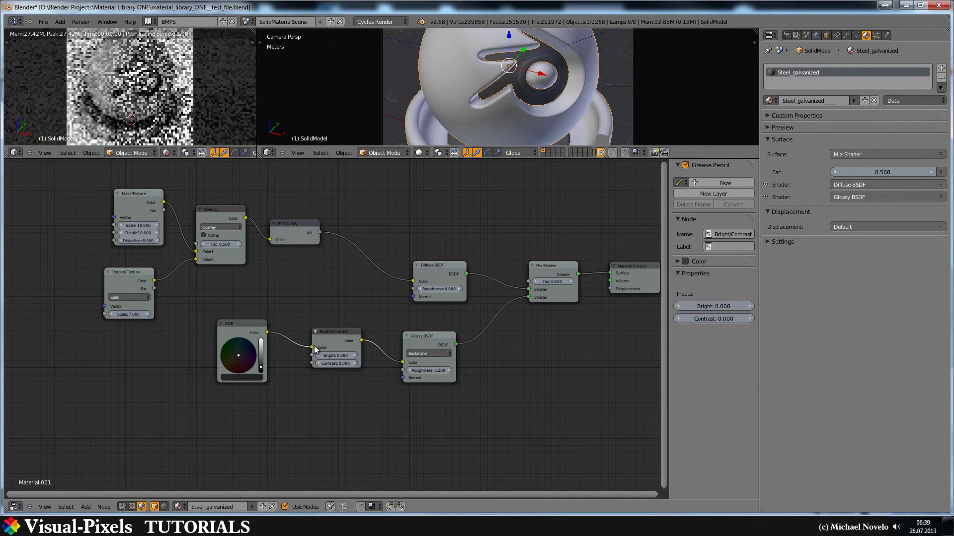
Set the contrast of the Bright/Contrast node feeding the Glossy BSDF to -0.5
click(338, 363)
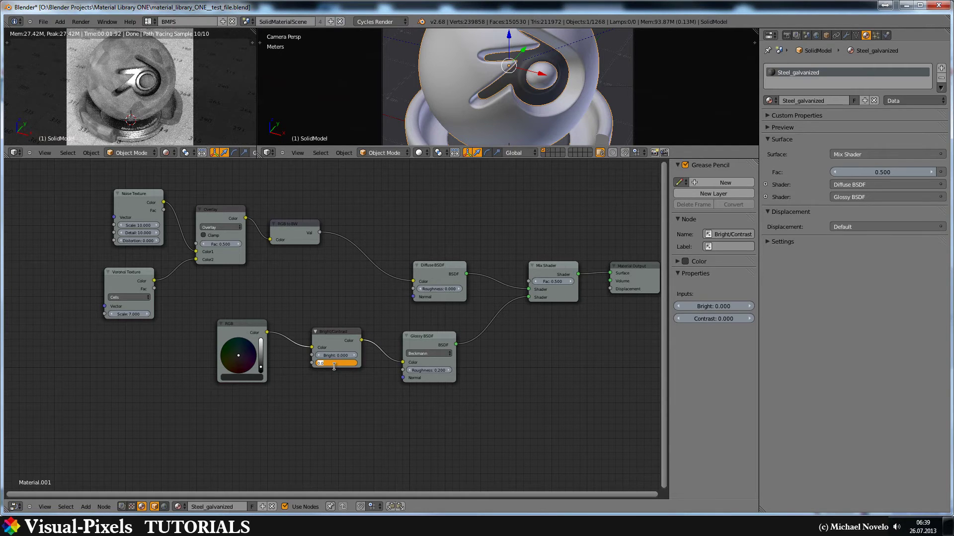
key(BackSpace)
text(-0.5)
key(Return)
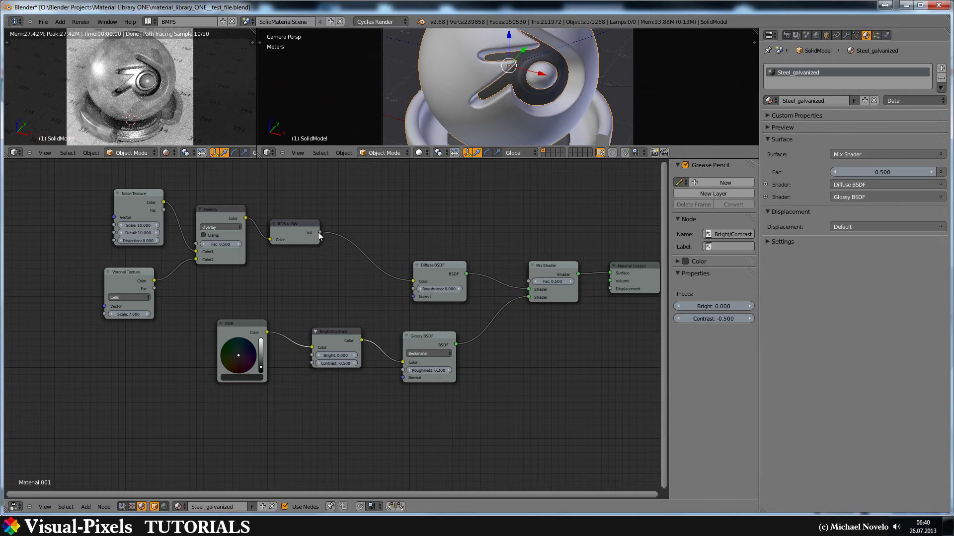
Connect RGB to BW's Val to the Diffuse BSDF's Normal, and insert a Bright/Contrast node on the link to its Color, placed above the other nodes
drag(318, 231, 413, 297)
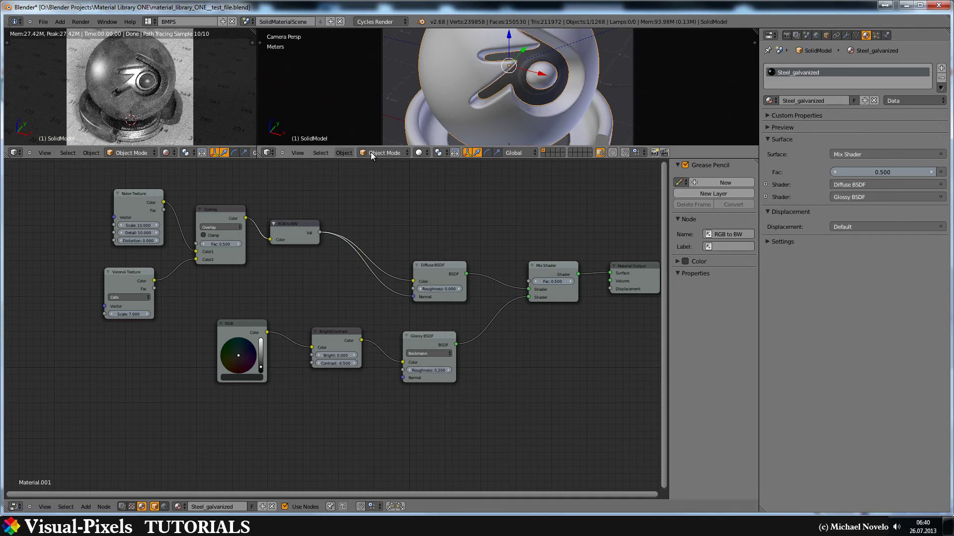
key(shift+a)
mouse_move(374, 199)
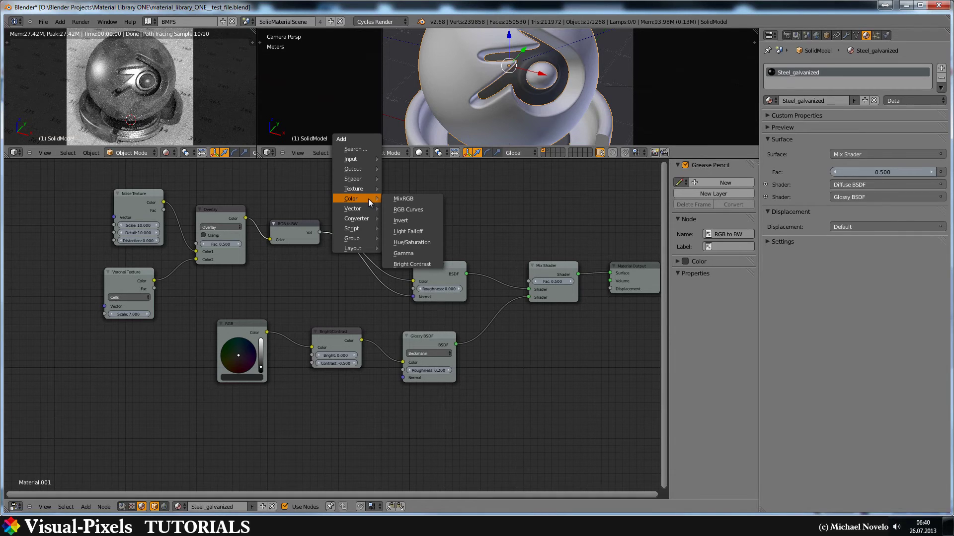
click(414, 264)
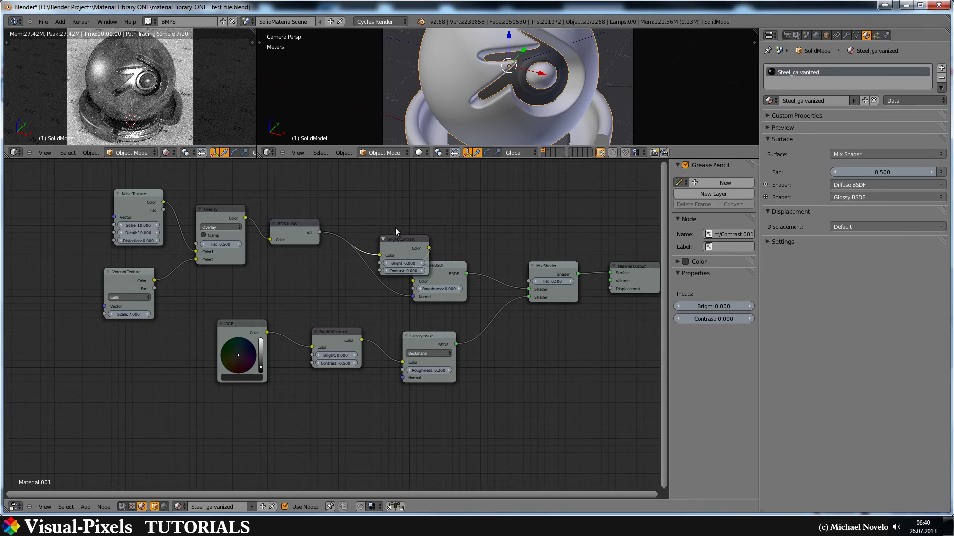
click(377, 201)
click(364, 184)
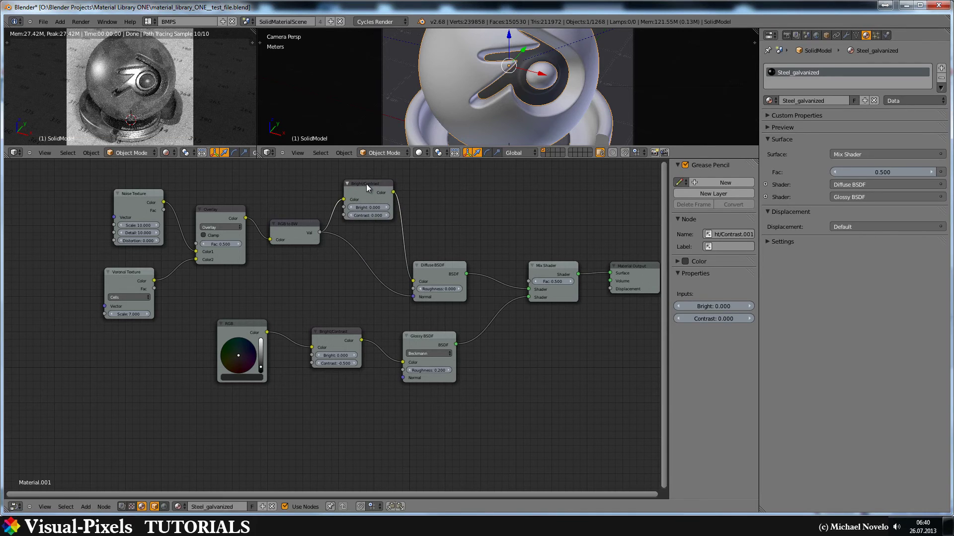
Set the Bright/Contrast node feeding the Diffuse BSDF to a brightness of 1.3 and a contrast of -1
click(364, 207)
text(1.3)
key(Return)
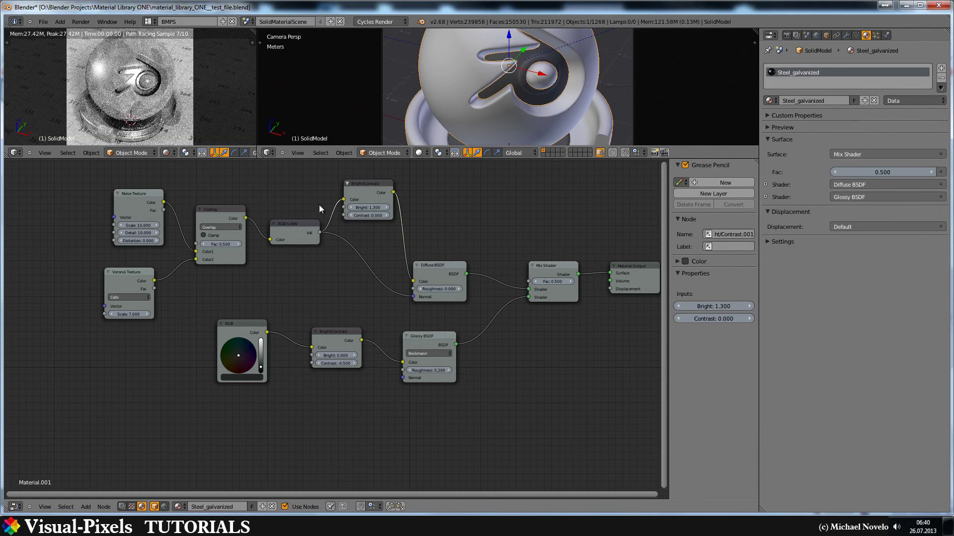
click(358, 216)
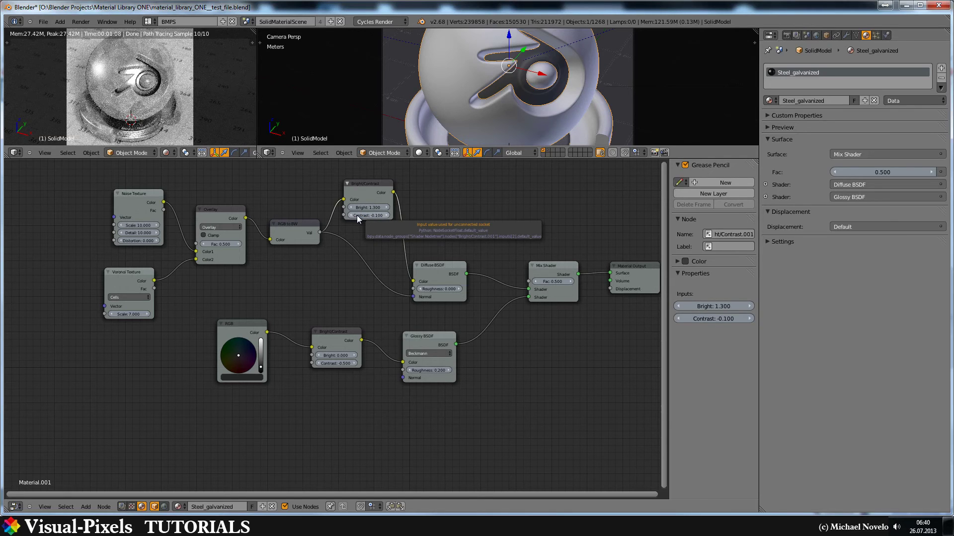
click(374, 215)
key(BackSpace)
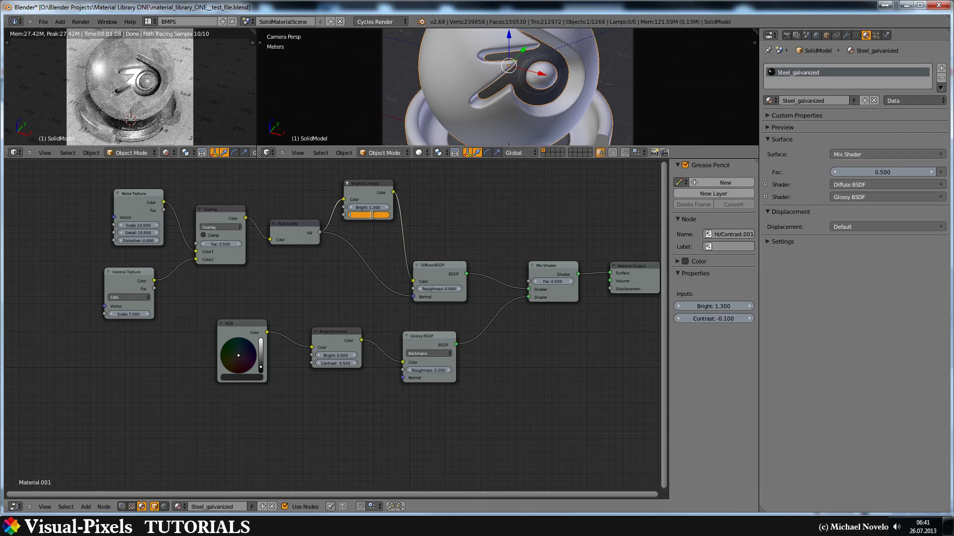
text(-1)
key(Return)
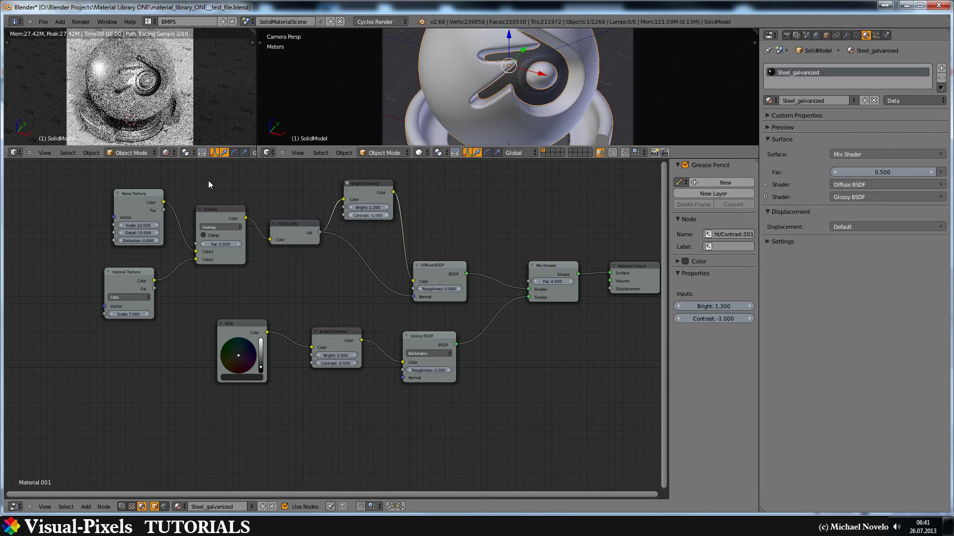